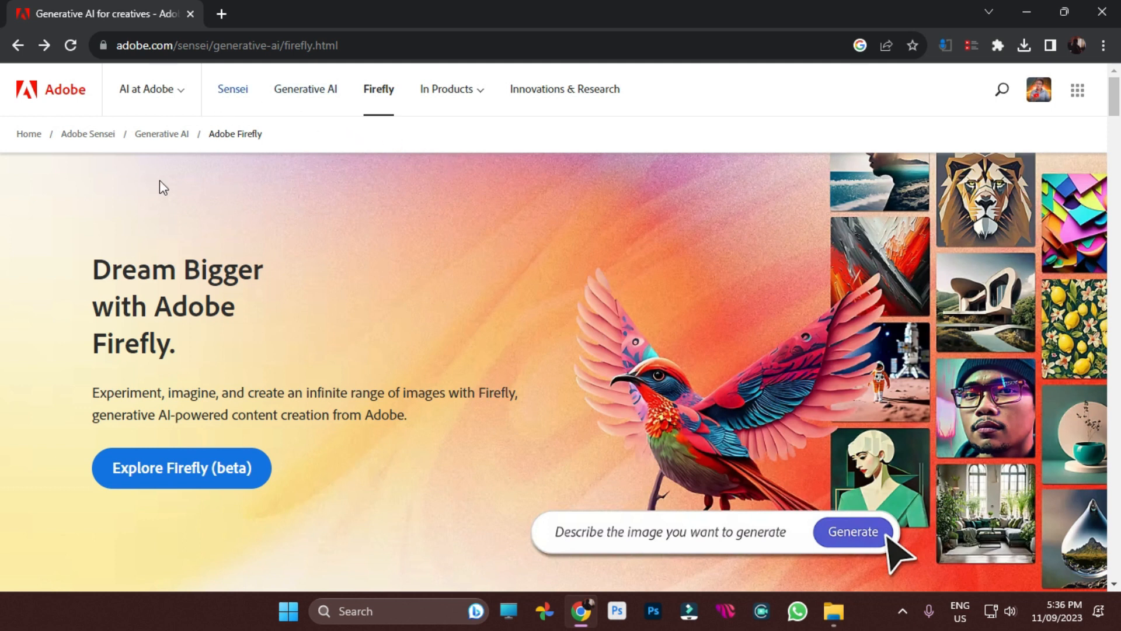
- Open the Firefly (beta) site from the Adobe Firefly page and close the original Adobe page
{"action": "scroll", "coordinate": [245, 467], "scroll_direction": "down", "scroll_amount": 6}
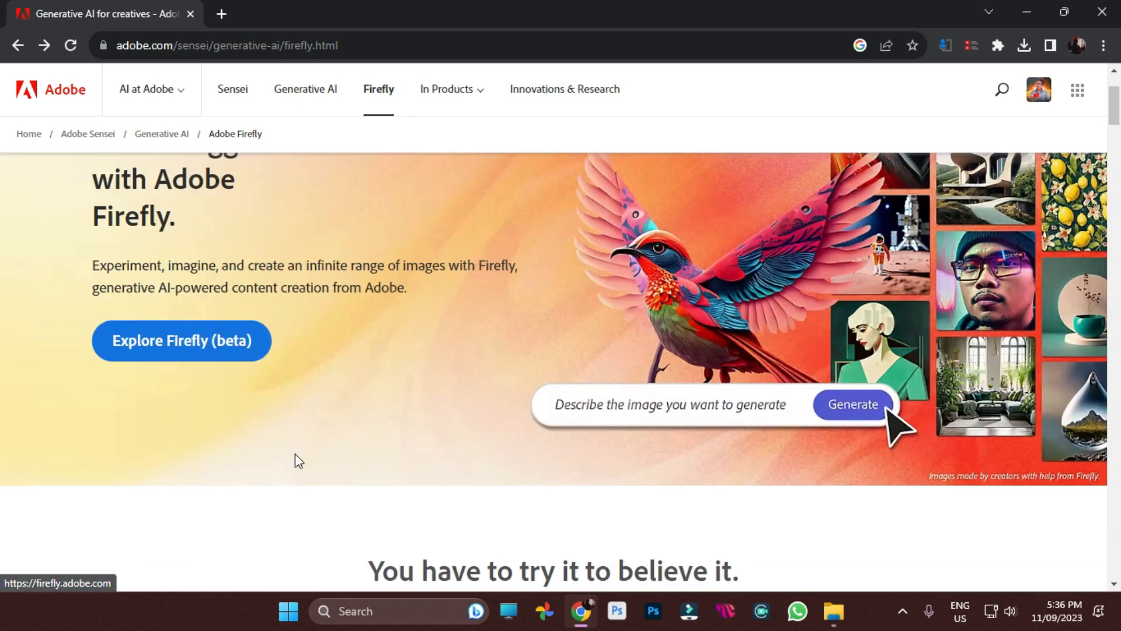
{"action": "scroll", "coordinate": [244, 266], "scroll_direction": "up", "scroll_amount": 3}
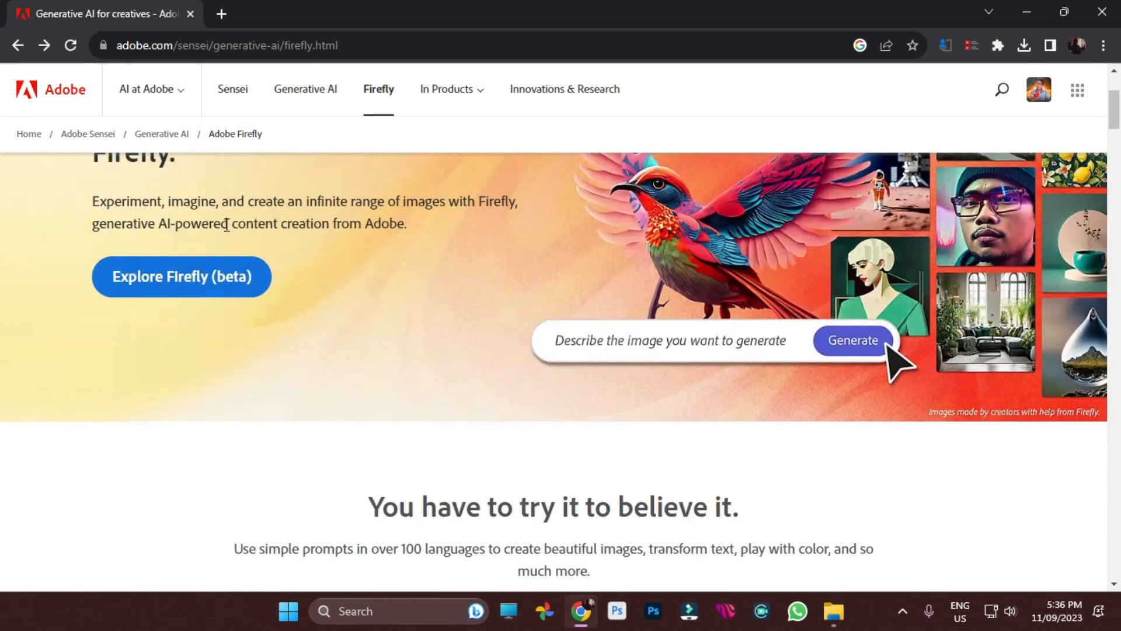
{"action": "left_click", "coordinate": [206, 279]}
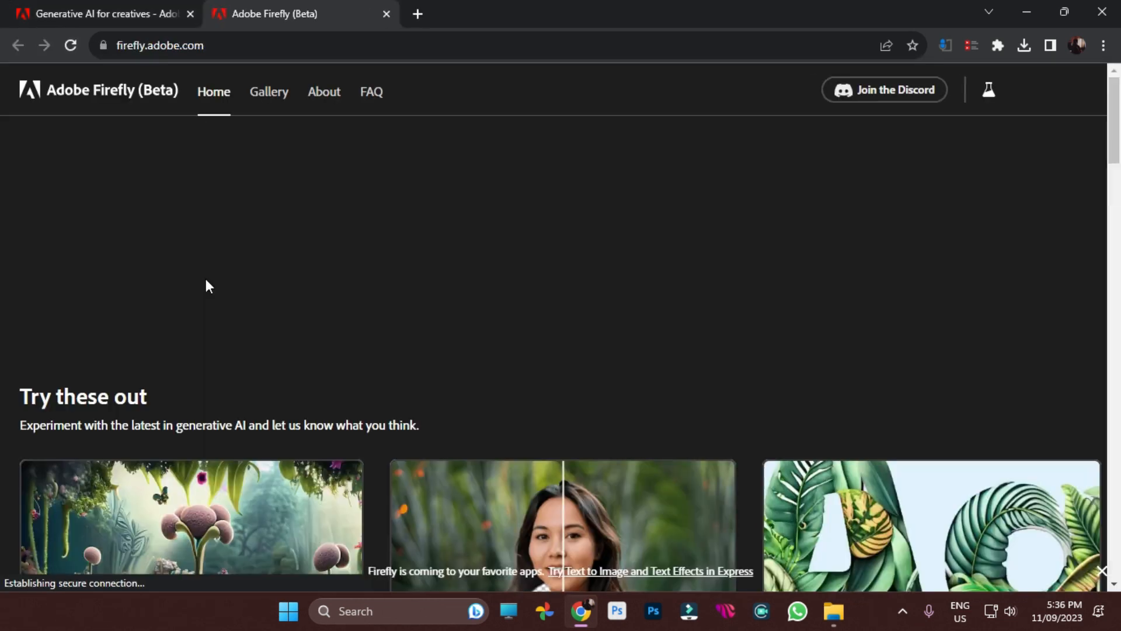
{"action": "scroll", "coordinate": [478, 353], "scroll_direction": "down", "scroll_amount": 3}
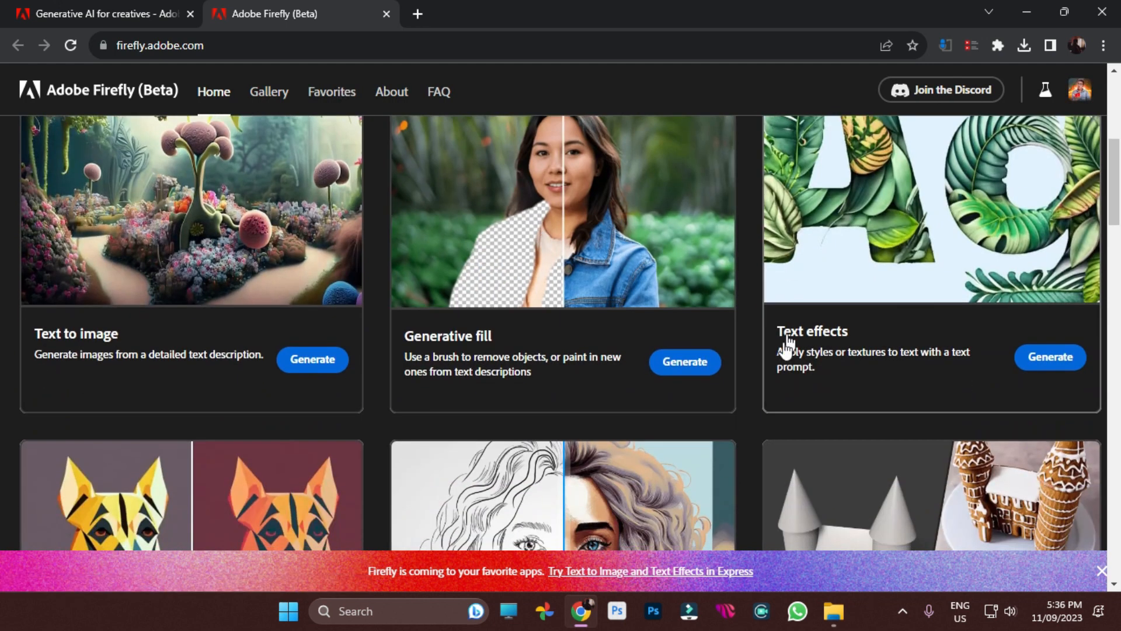
{"action": "left_click", "coordinate": [99, 7]}
{"action": "scroll", "coordinate": [734, 370], "scroll_direction": "down", "scroll_amount": 10}
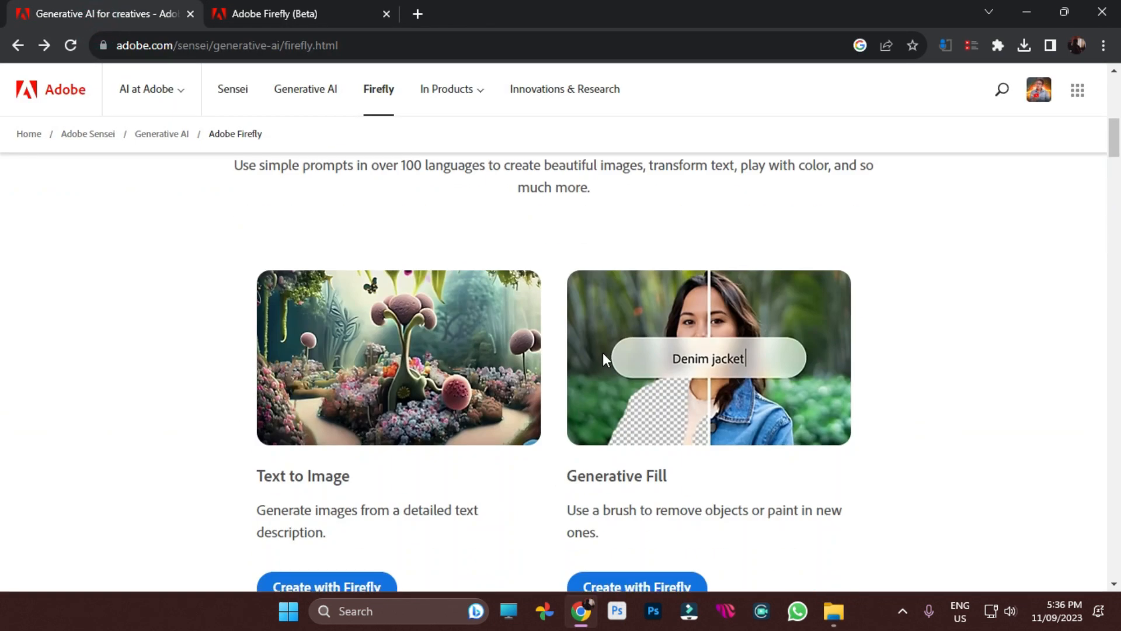
{"action": "left_click", "coordinate": [192, 12]}
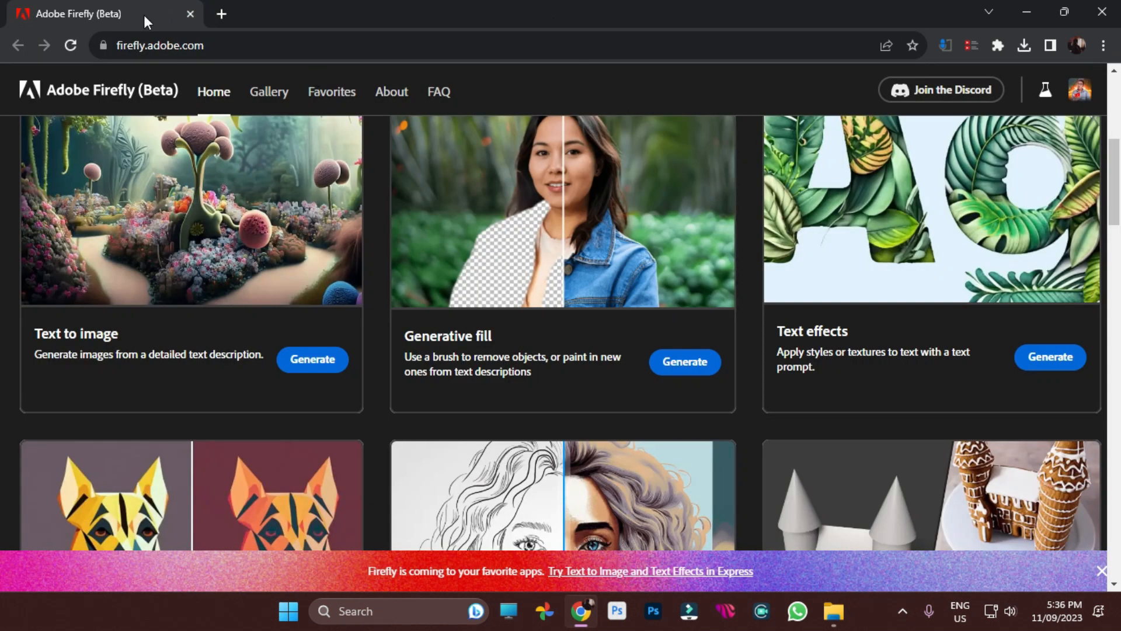
- Look over the Firefly features and open the Generative fill tool
{"action": "scroll", "coordinate": [558, 333], "scroll_direction": "down", "scroll_amount": 6}
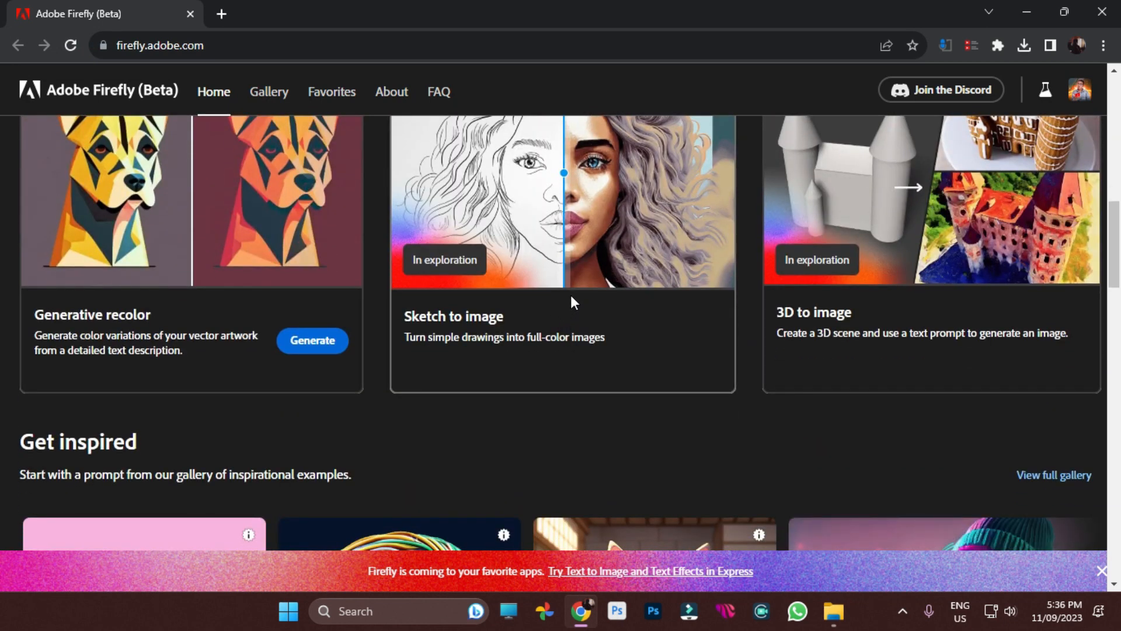
{"action": "scroll", "coordinate": [576, 295], "scroll_direction": "up", "scroll_amount": 5}
{"action": "scroll", "coordinate": [578, 304], "scroll_direction": "down", "scroll_amount": 5}
{"action": "scroll", "coordinate": [587, 295], "scroll_direction": "up", "scroll_amount": 5}
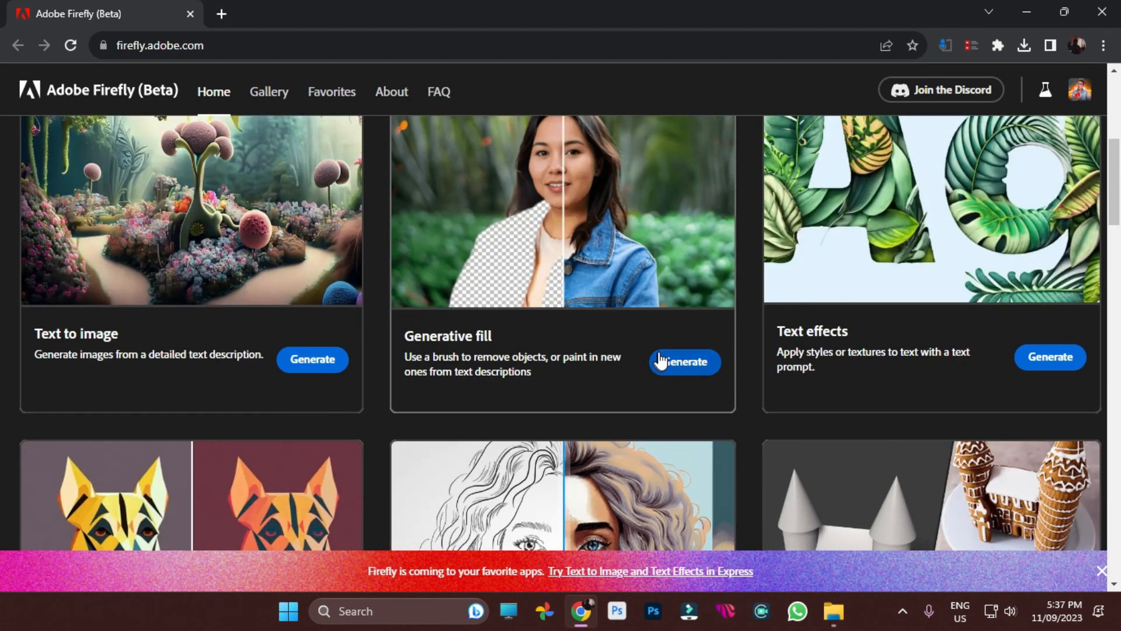
{"action": "left_click", "coordinate": [671, 363]}
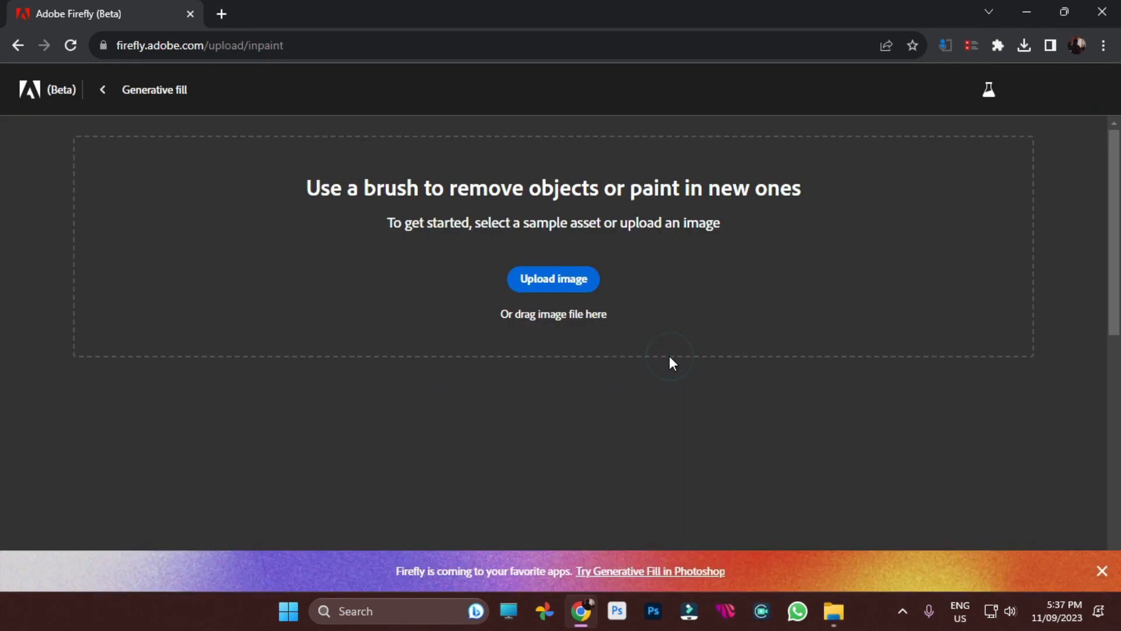
- Upload the photo of the boy beside the yellow danger sign from the "With backgrround" folder inside My photo
{"action": "left_click", "coordinate": [584, 279]}
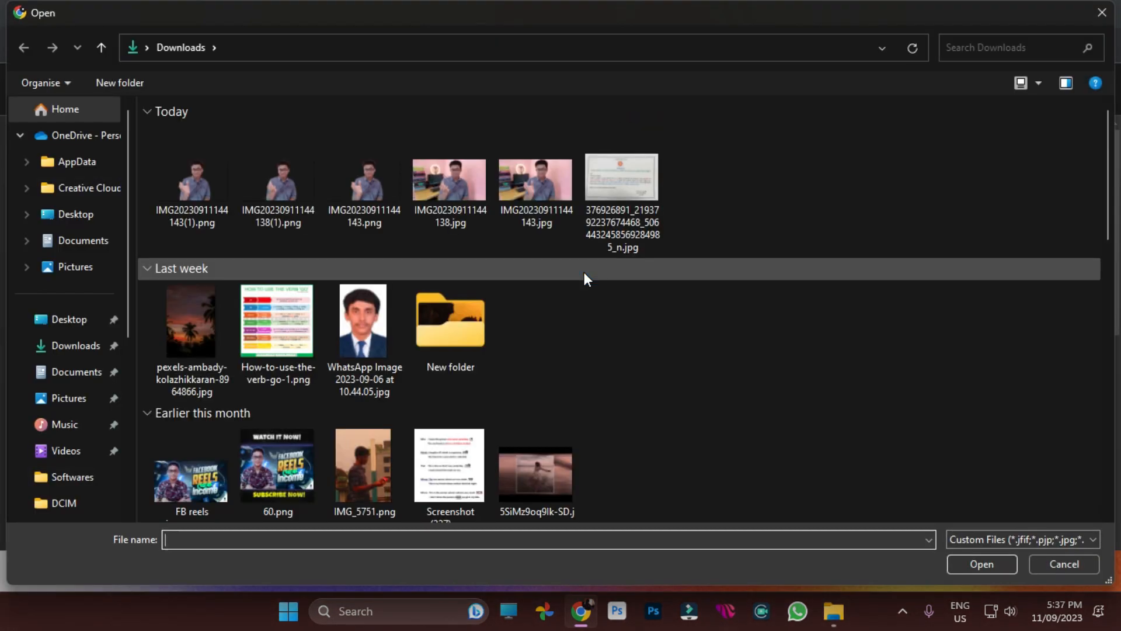
{"action": "left_click", "coordinate": [47, 319]}
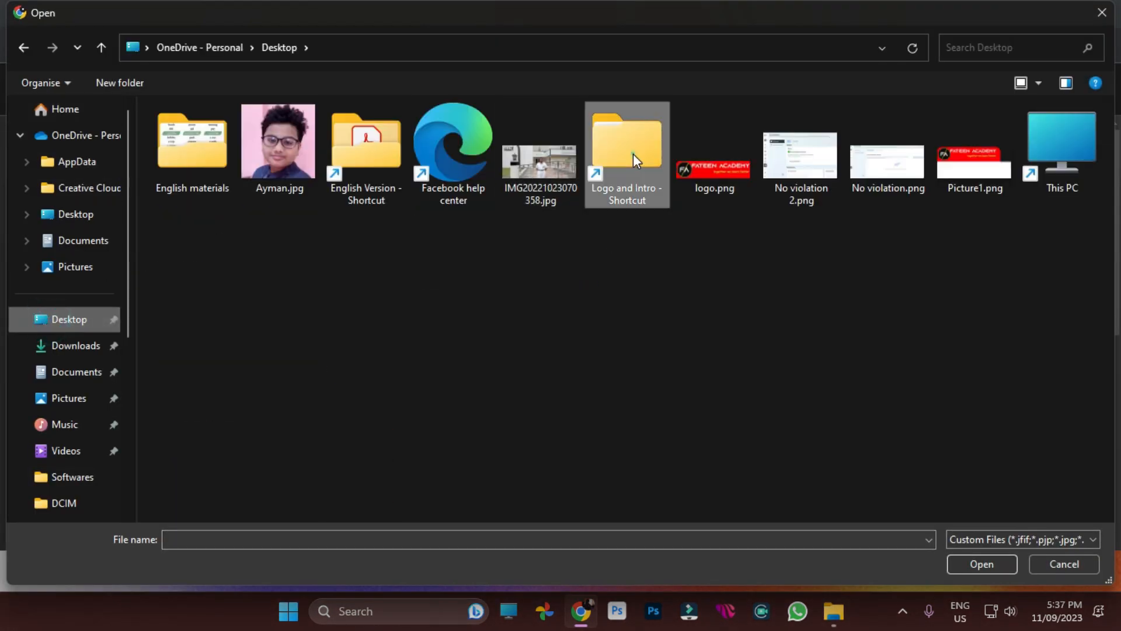
{"action": "double_click", "coordinate": [633, 153]}
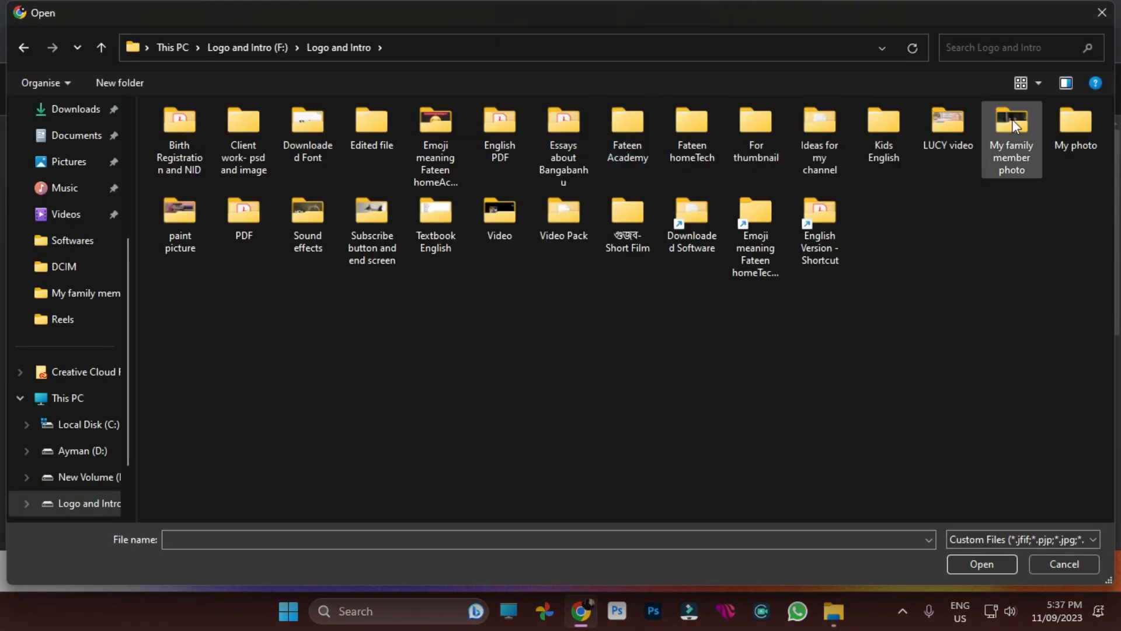
{"action": "double_click", "coordinate": [1065, 120]}
{"action": "double_click", "coordinate": [289, 150]}
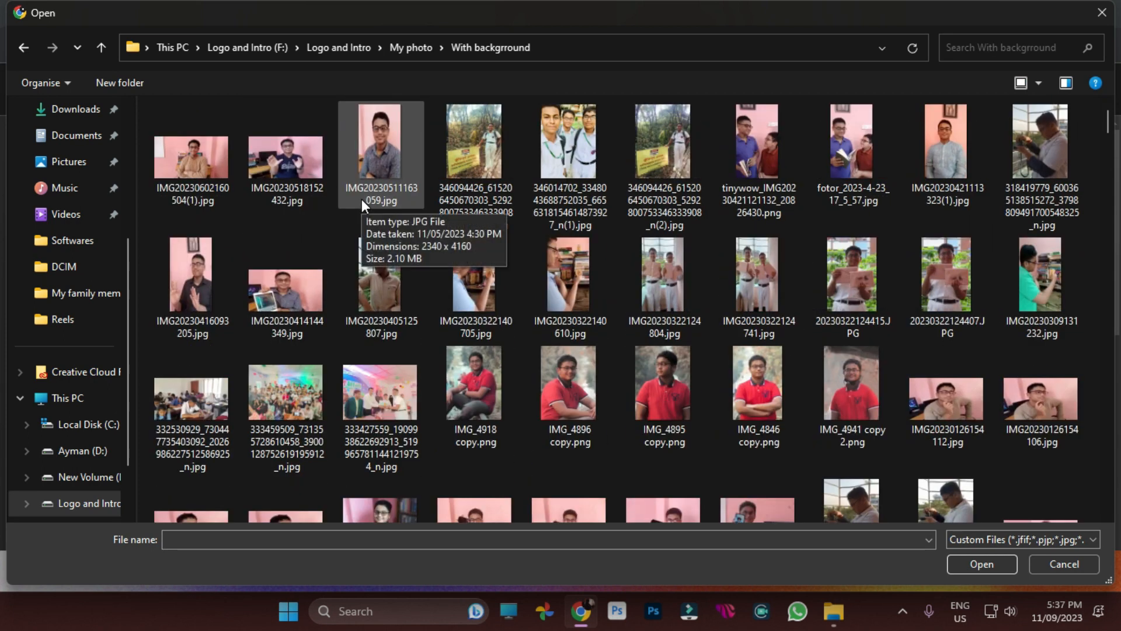
{"action": "double_click", "coordinate": [464, 166]}
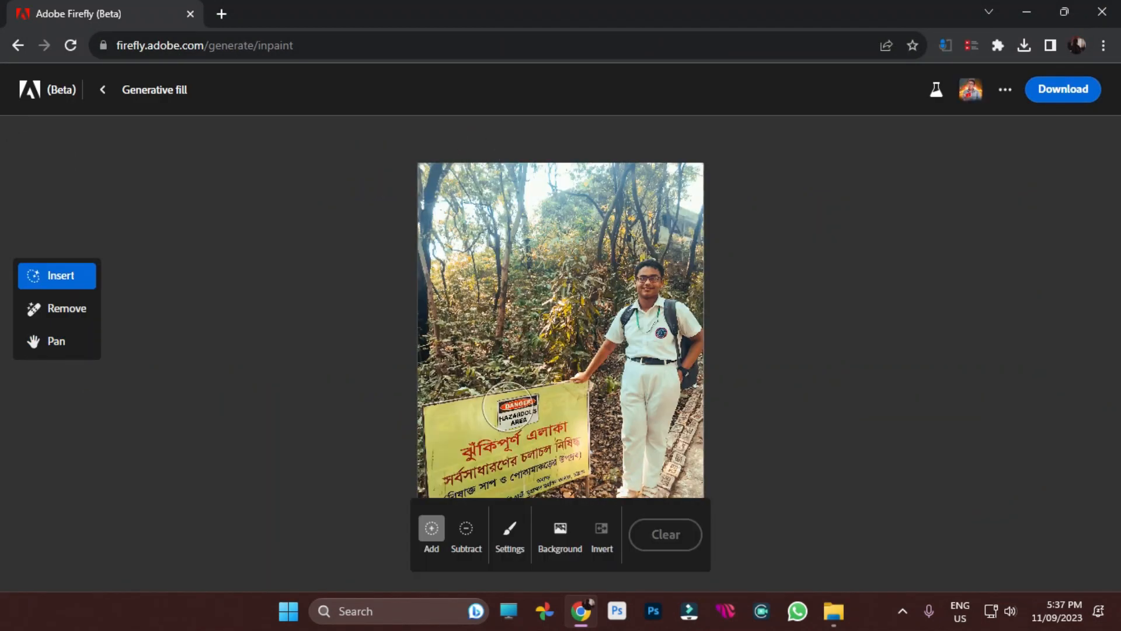
- Try removing the photo's background automatically and clear the resulting selection
{"action": "left_click", "coordinate": [560, 529]}
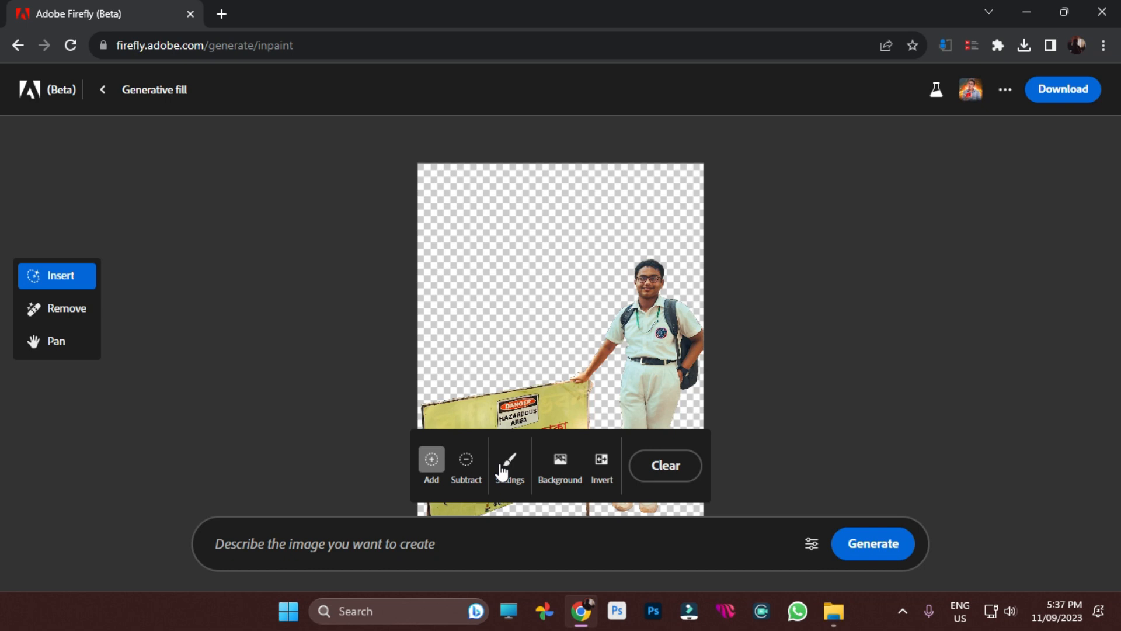
{"action": "left_click", "coordinate": [663, 462]}
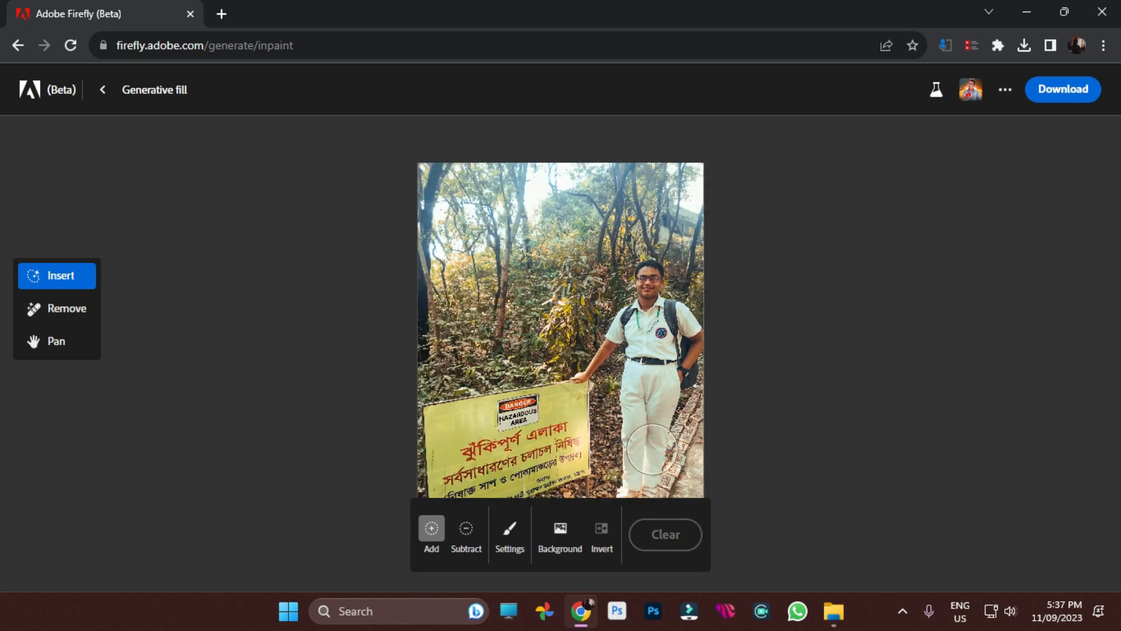
- Set the Insert brush to 51% size, 45% hardness and 100% opacity, in Add mode
{"action": "left_click", "coordinate": [509, 531]}
{"action": "left_click_drag", "start_coordinate": [576, 388], "coordinate": [528, 388]}
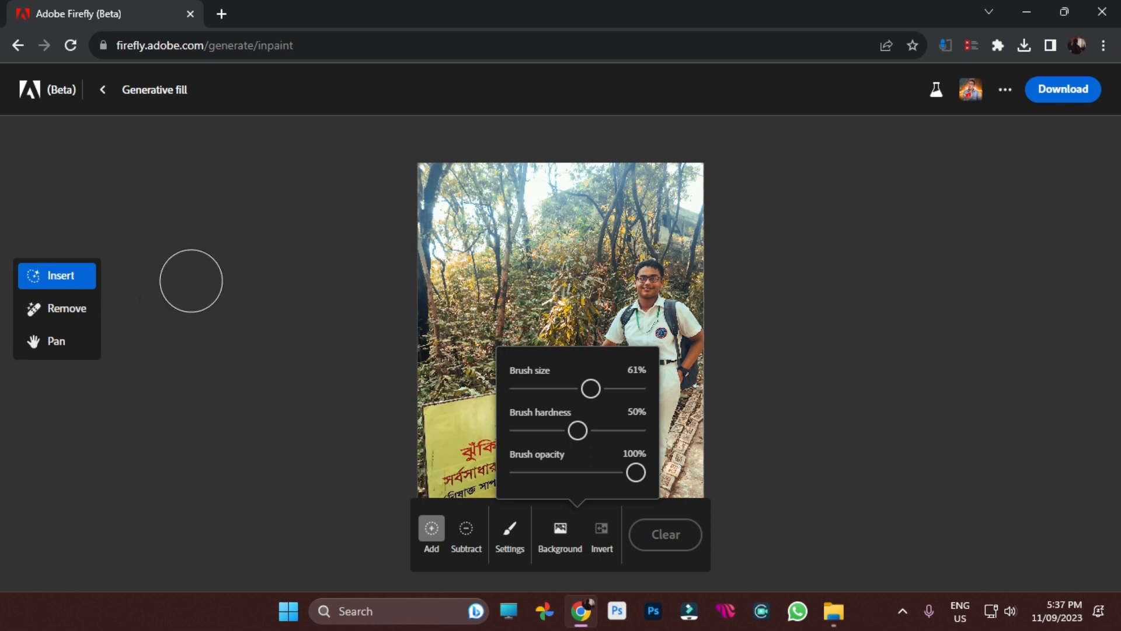
{"action": "mouse_move", "coordinate": [542, 388]}
{"action": "left_mouse_down"}
{"action": "mouse_move", "coordinate": [524, 388]}
{"action": "mouse_move", "coordinate": [646, 388]}
{"action": "left_mouse_up"}
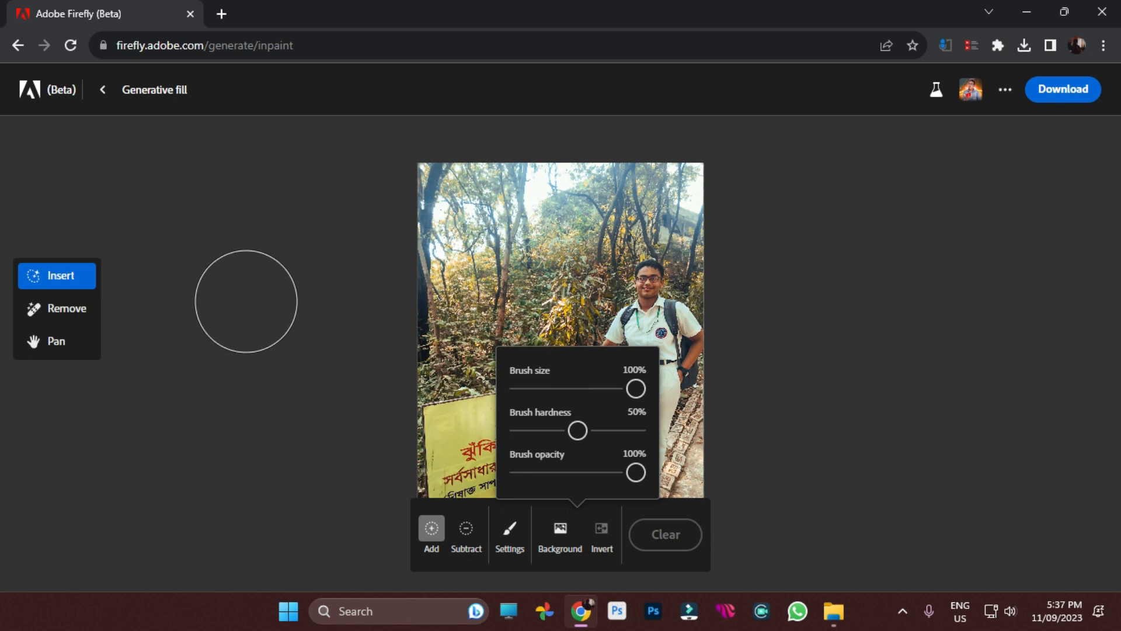
{"action": "left_click_drag", "start_coordinate": [575, 431], "coordinate": [646, 430]}
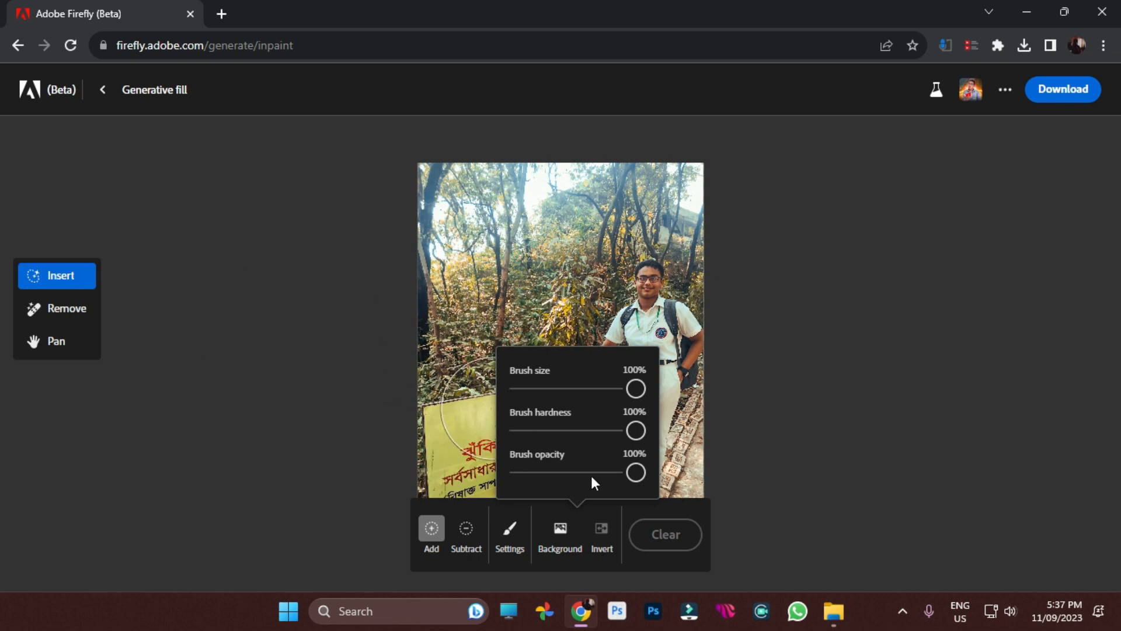
{"action": "left_click_drag", "start_coordinate": [584, 471], "coordinate": [517, 472]}
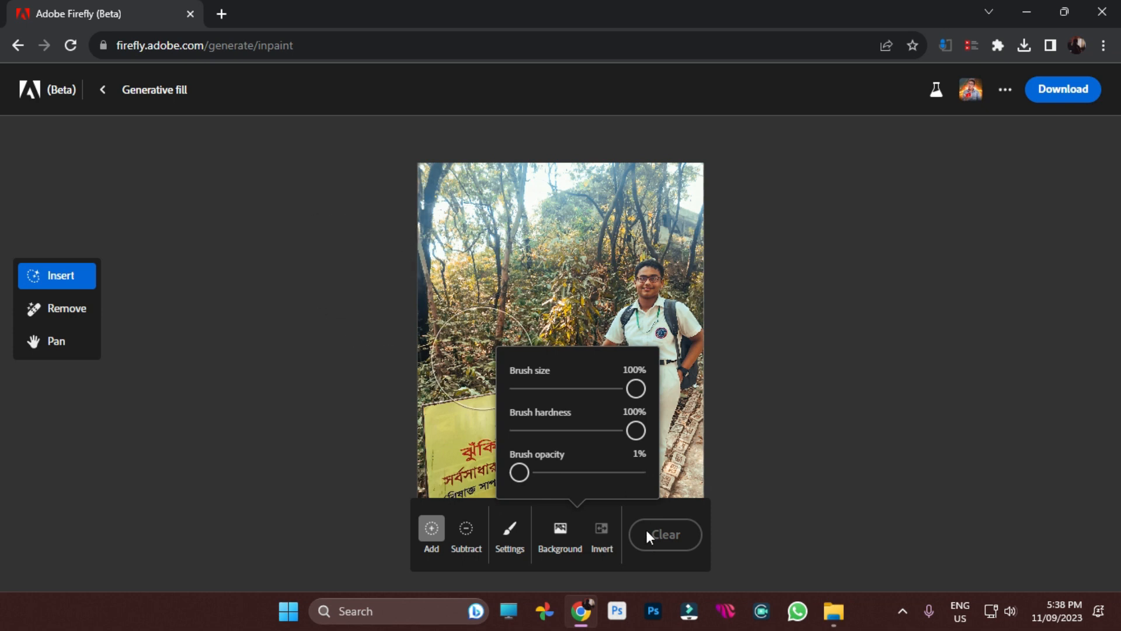
{"action": "left_click_drag", "start_coordinate": [653, 475], "coordinate": [655, 474]}
{"action": "left_click_drag", "start_coordinate": [531, 388], "coordinate": [560, 390]}
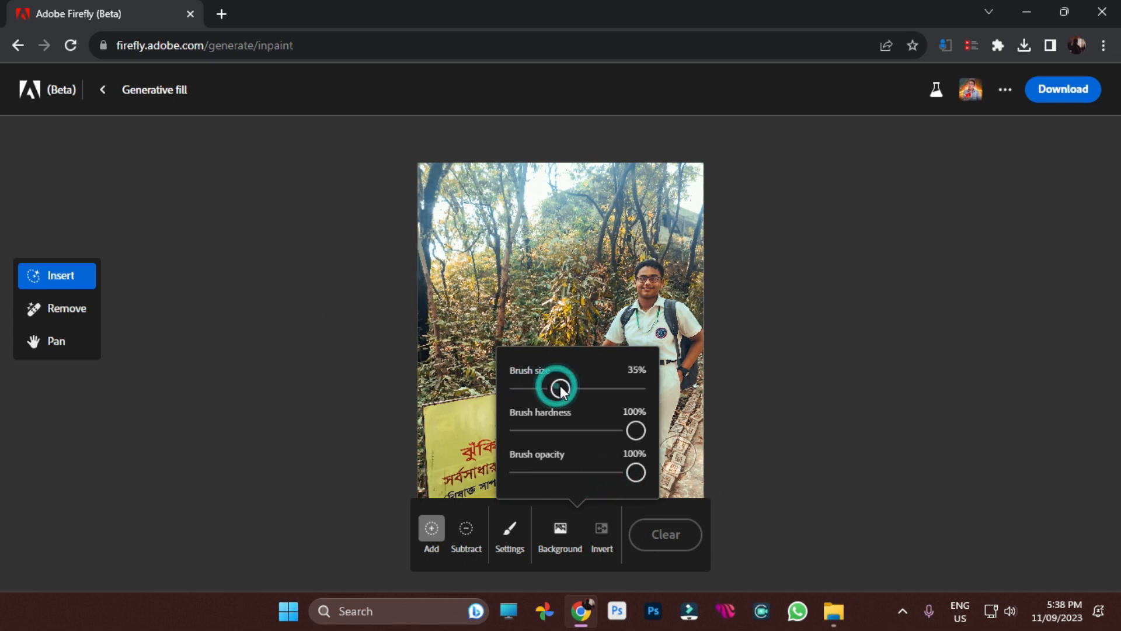
{"action": "left_click", "coordinate": [573, 430]}
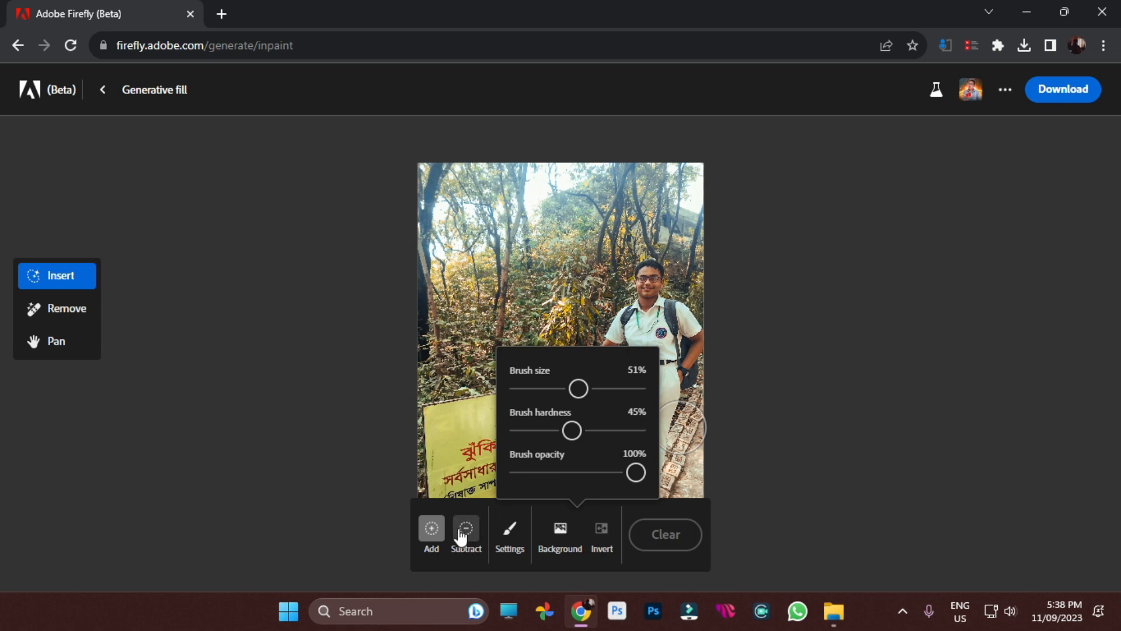
{"action": "left_click", "coordinate": [432, 530]}
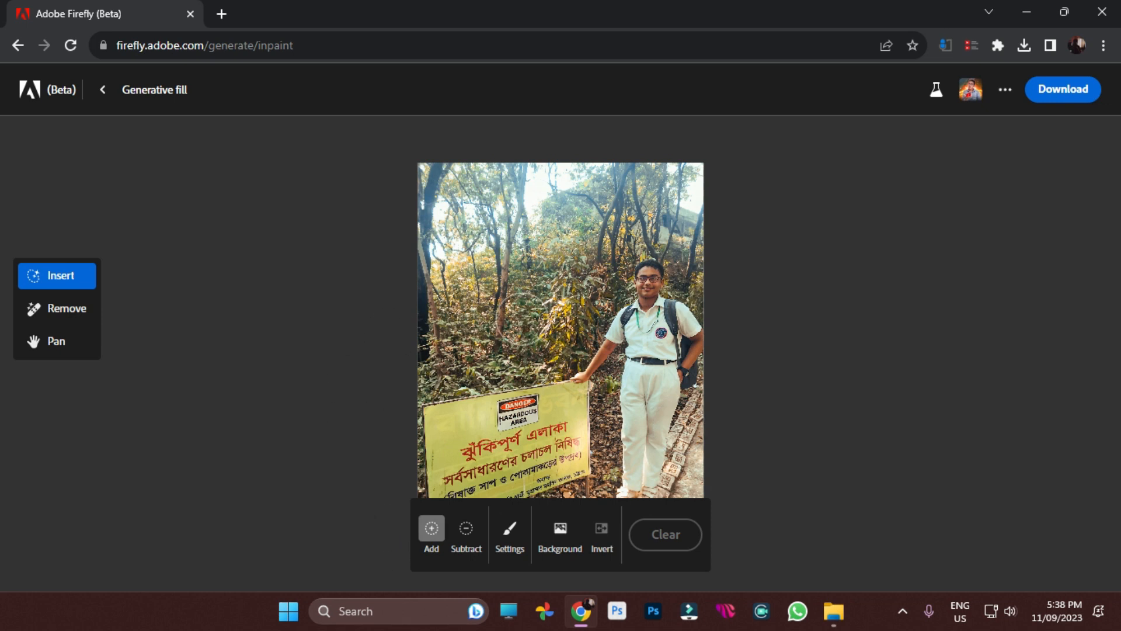
- Brush a vertical strip over the foliage above the yellow sign and generate a fill with the prompt "tree"
{"action": "left_click_drag", "start_coordinate": [466, 363], "coordinate": [464, 266]}
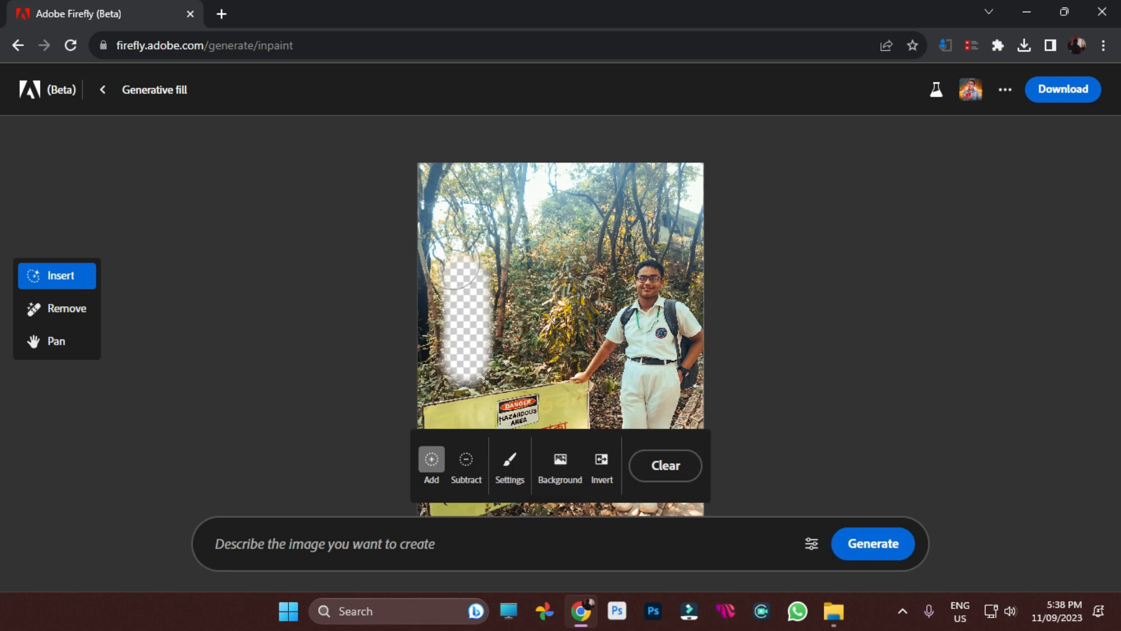
{"action": "left_click", "coordinate": [217, 552]}
{"action": "left_click", "coordinate": [305, 545]}
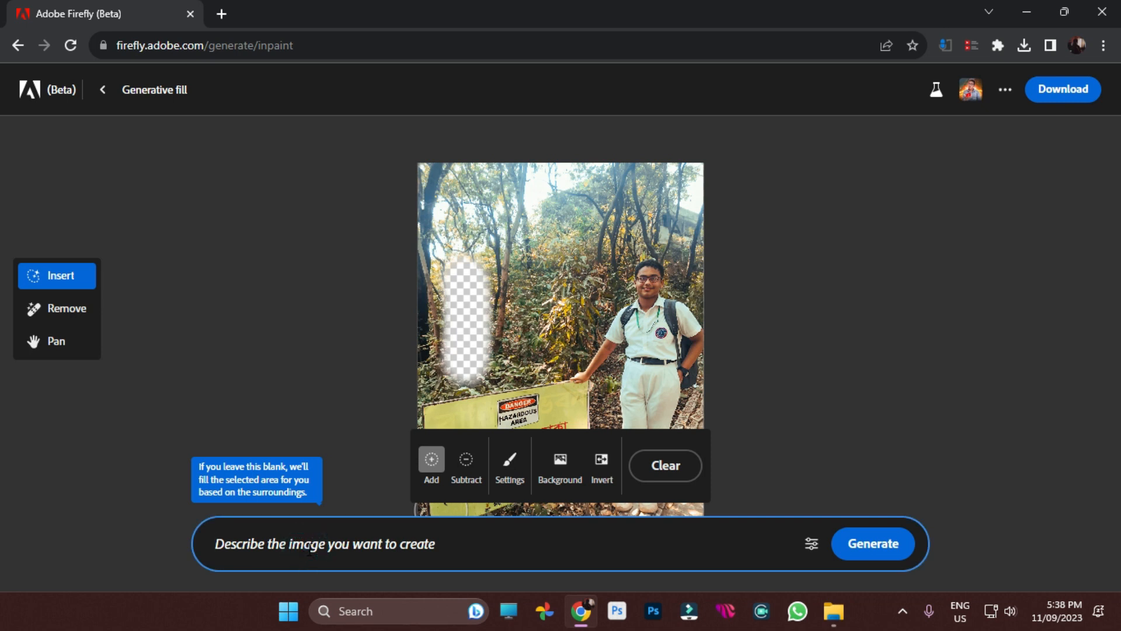
{"action": "type", "text": "tr"}
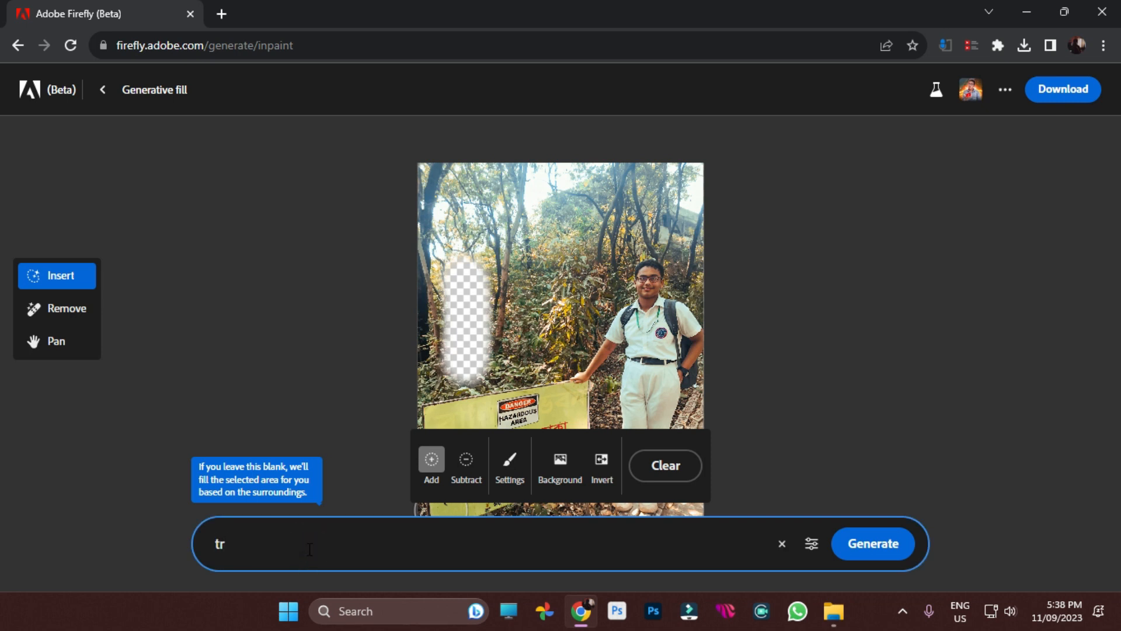
{"action": "type", "text": "ee"}
{"action": "key", "text": "Return"}
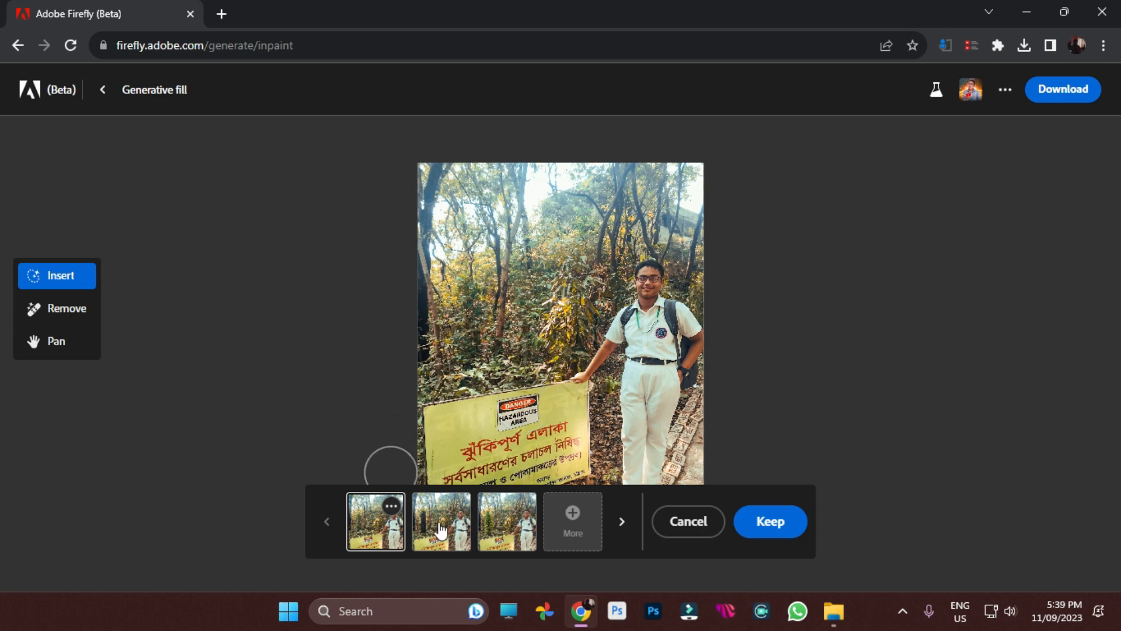
- Compare the three generated tree variations in the photo
{"action": "left_click", "coordinate": [441, 532]}
{"action": "left_click", "coordinate": [509, 533]}
{"action": "left_click", "coordinate": [461, 533]}
{"action": "left_click", "coordinate": [377, 531]}
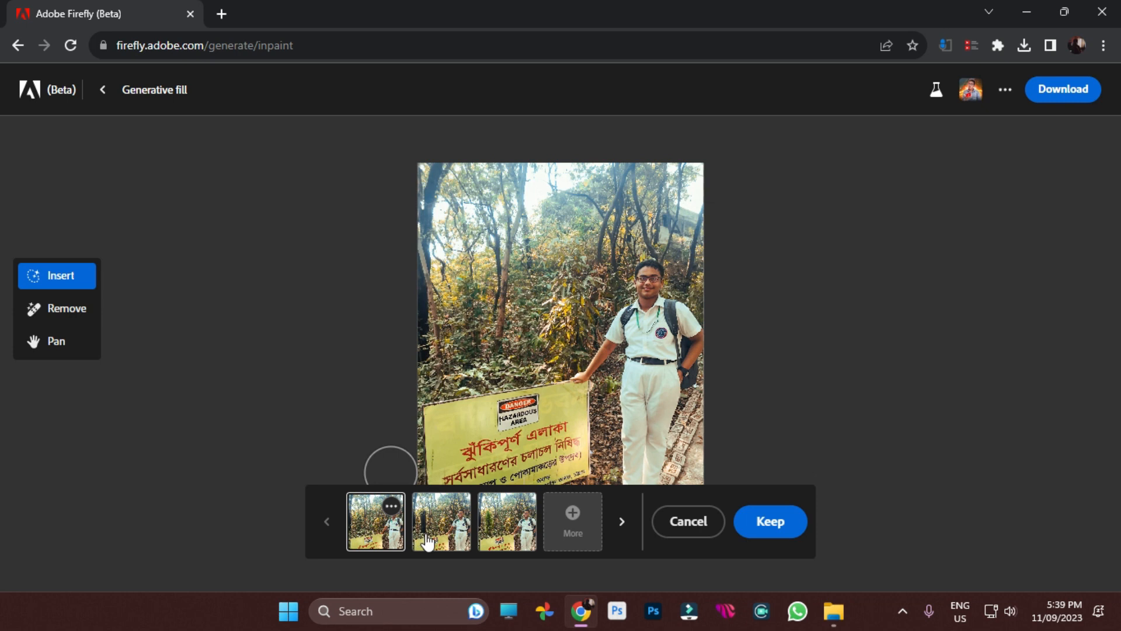
{"action": "left_click", "coordinate": [448, 536]}
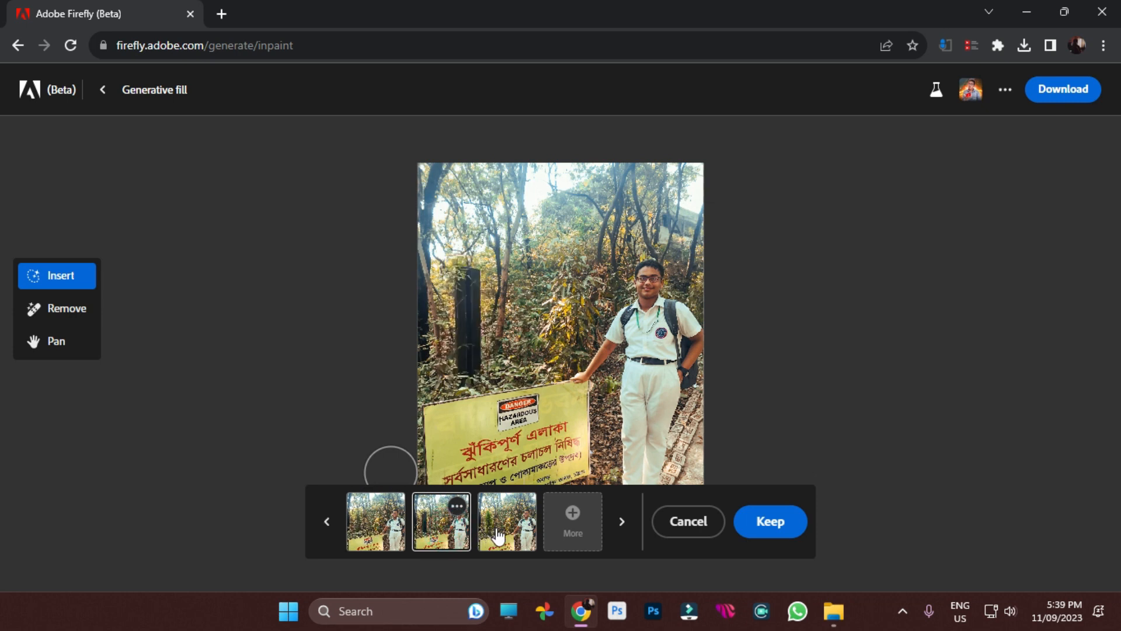
{"action": "left_click", "coordinate": [500, 534]}
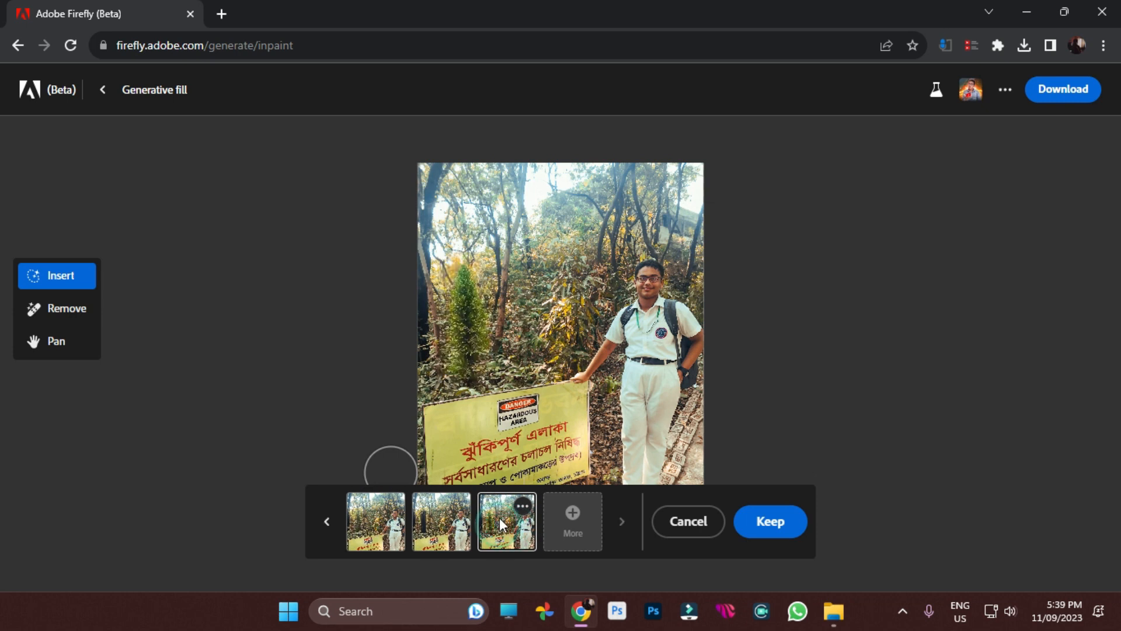
- Generate more tree variations, preview them and keep the third one of the new set
{"action": "left_click", "coordinate": [572, 526]}
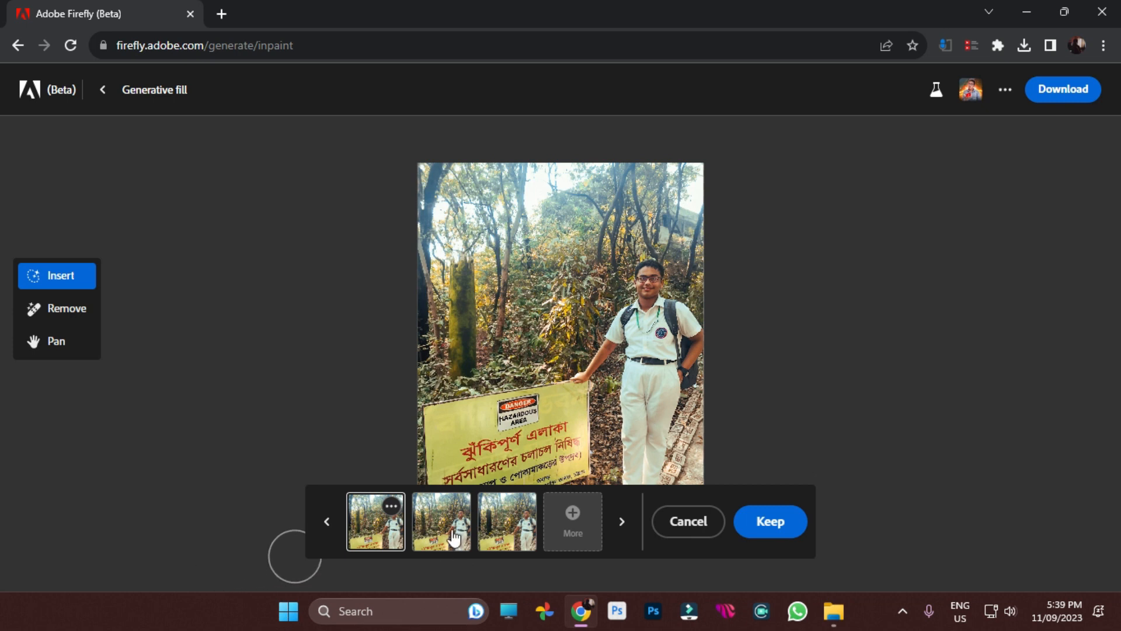
{"action": "left_click", "coordinate": [423, 530]}
{"action": "left_click", "coordinate": [480, 520]}
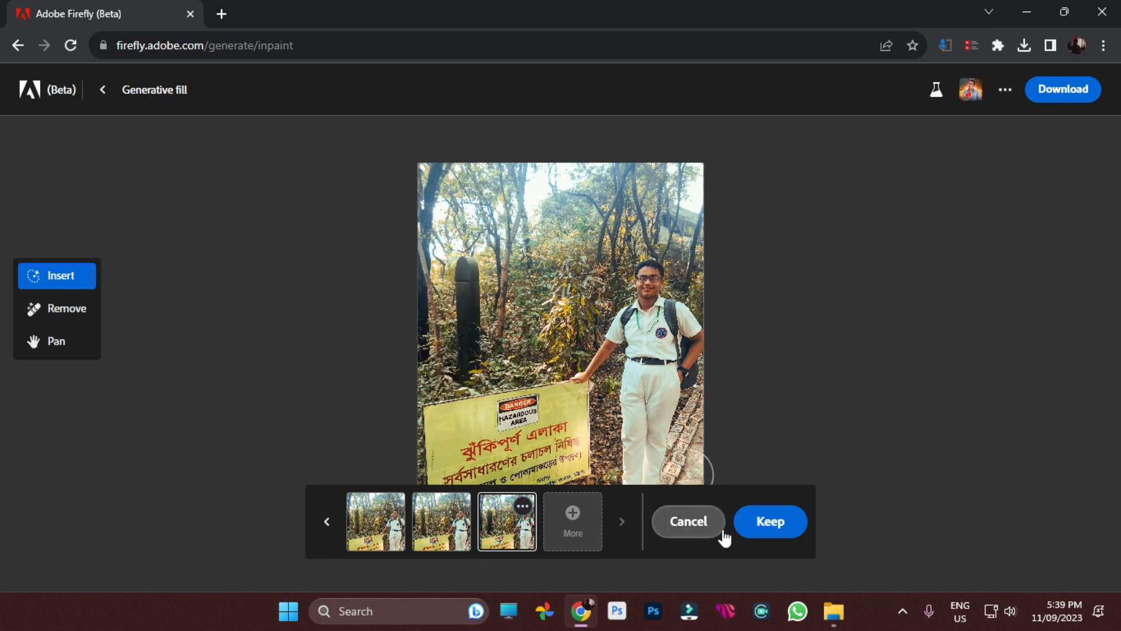
{"action": "left_click", "coordinate": [782, 529]}
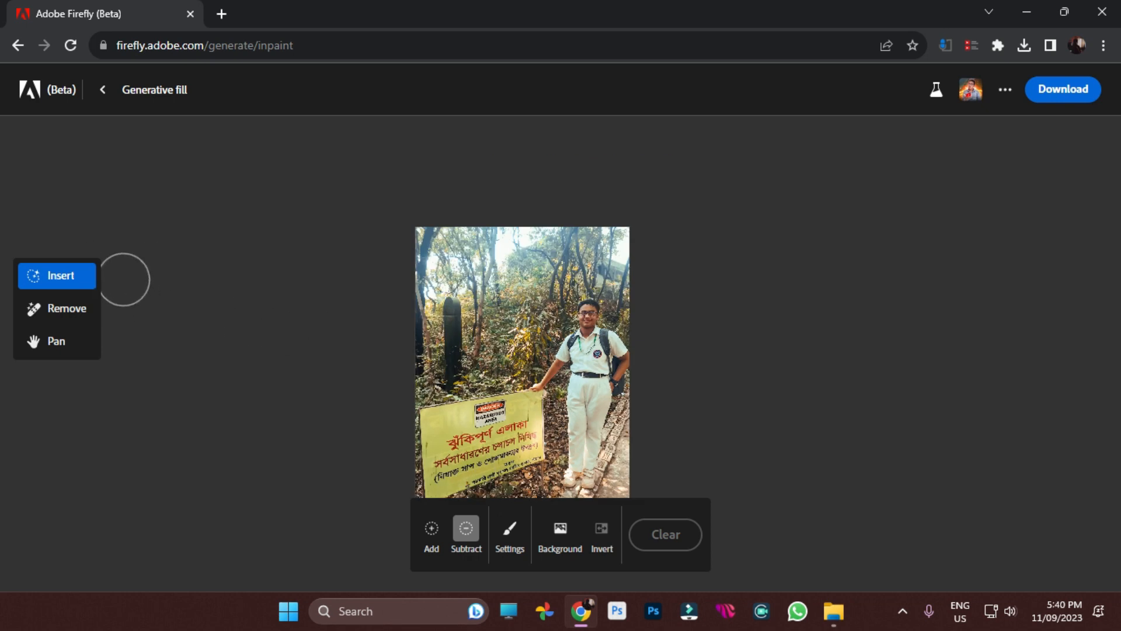
- Brush over the whole yellow danger sign with the Remove tool and generate the removal
{"action": "left_click", "coordinate": [80, 306]}
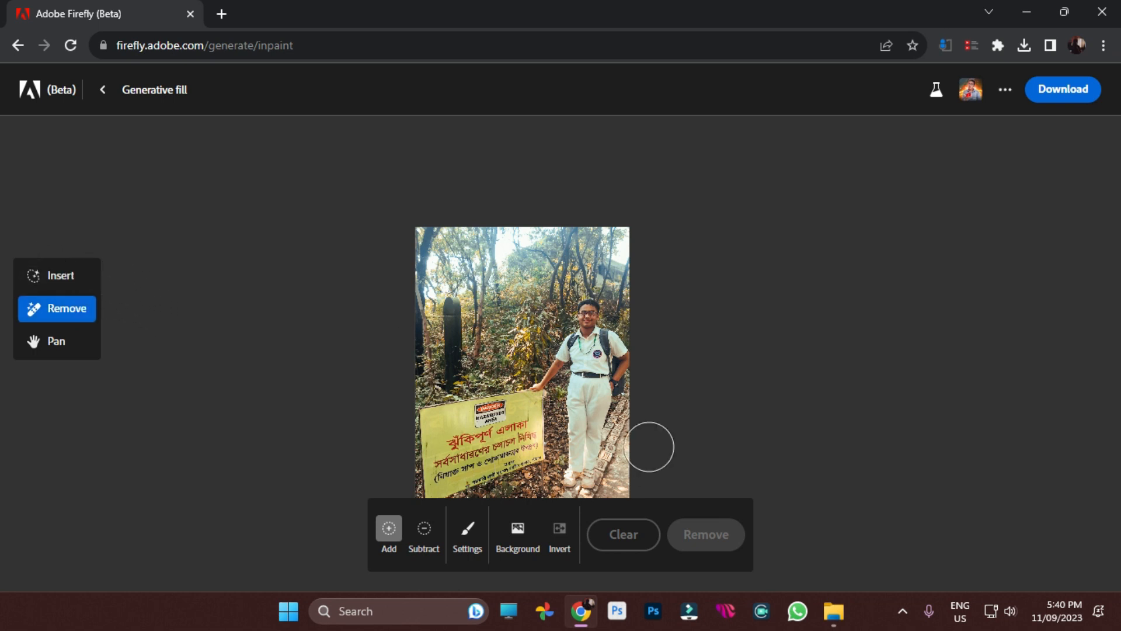
{"action": "mouse_move", "coordinate": [441, 453]}
{"action": "left_mouse_down"}
{"action": "mouse_move", "coordinate": [506, 425]}
{"action": "mouse_move", "coordinate": [518, 438]}
{"action": "mouse_move", "coordinate": [455, 449]}
{"action": "mouse_move", "coordinate": [449, 461]}
{"action": "mouse_move", "coordinate": [524, 443]}
{"action": "mouse_move", "coordinate": [488, 420]}
{"action": "mouse_move", "coordinate": [432, 423]}
{"action": "mouse_move", "coordinate": [450, 479]}
{"action": "left_mouse_up"}
{"action": "mouse_move", "coordinate": [523, 471]}
{"action": "left_mouse_down"}
{"action": "mouse_move", "coordinate": [535, 435]}
{"action": "mouse_move", "coordinate": [520, 408]}
{"action": "mouse_move", "coordinate": [443, 458]}
{"action": "mouse_move", "coordinate": [437, 488]}
{"action": "left_mouse_up"}
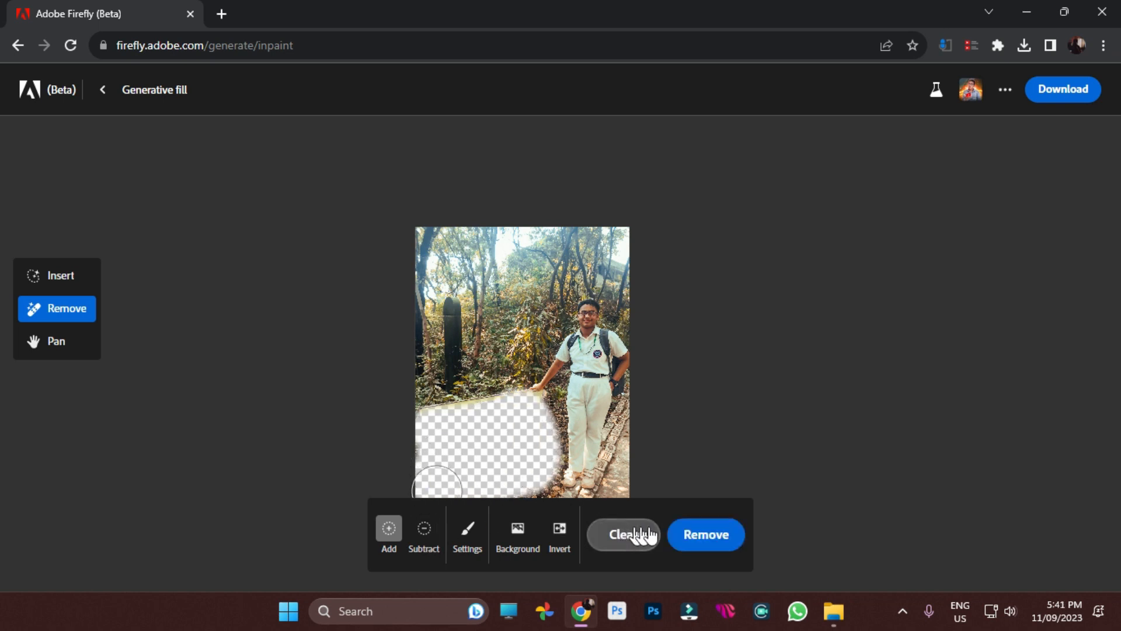
{"action": "left_click", "coordinate": [718, 540]}
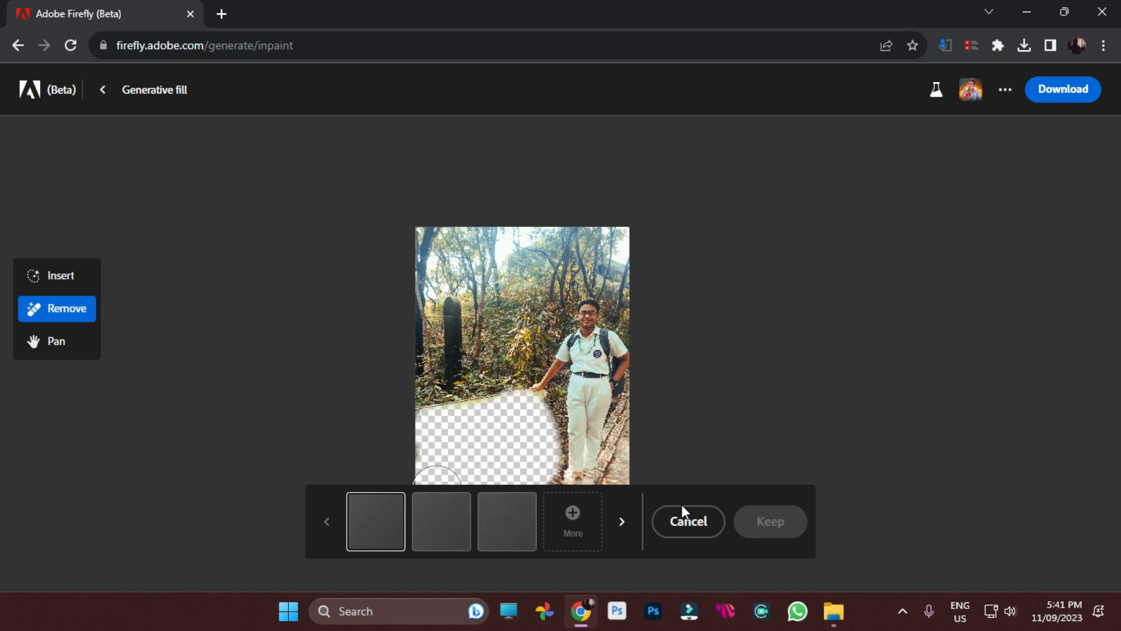
- Reposition the photo in the workspace, compare the three sign-removal variations and keep the second one
{"action": "left_click", "coordinate": [44, 343]}
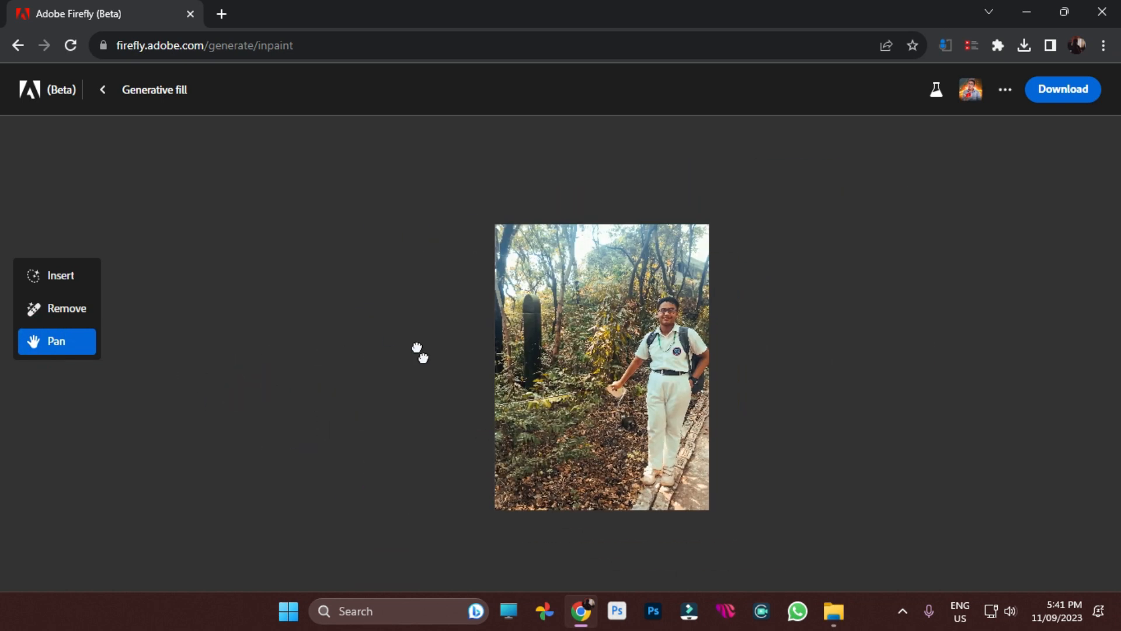
{"action": "left_click", "coordinate": [61, 319]}
{"action": "left_click", "coordinate": [447, 521]}
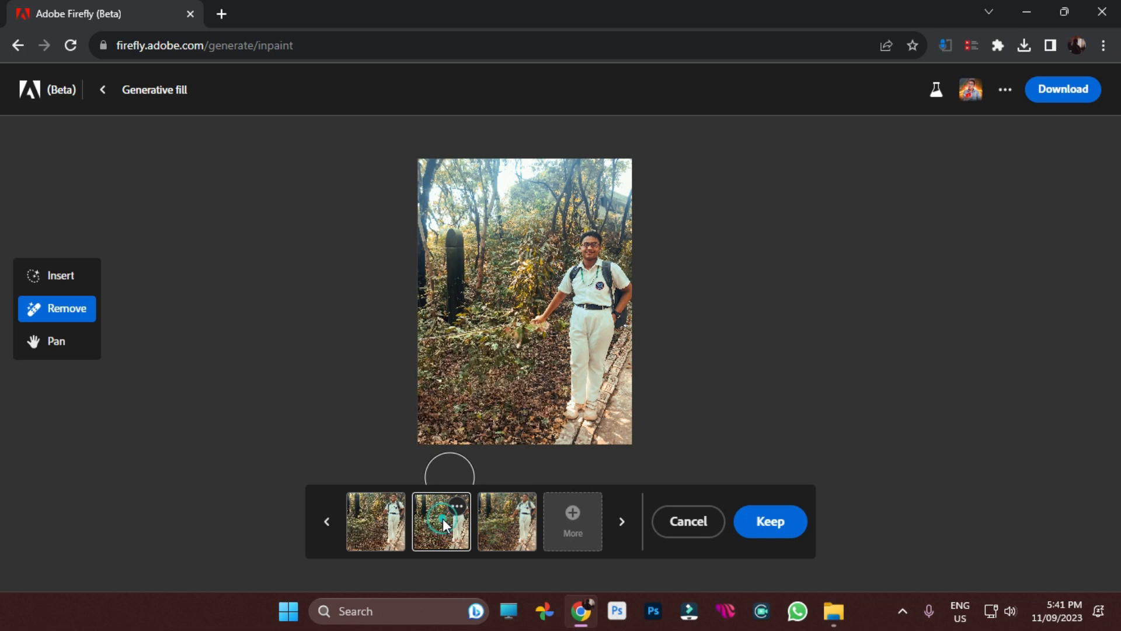
{"action": "left_click", "coordinate": [491, 519]}
{"action": "left_click", "coordinate": [380, 521]}
{"action": "left_click", "coordinate": [443, 520]}
{"action": "left_click", "coordinate": [499, 519]}
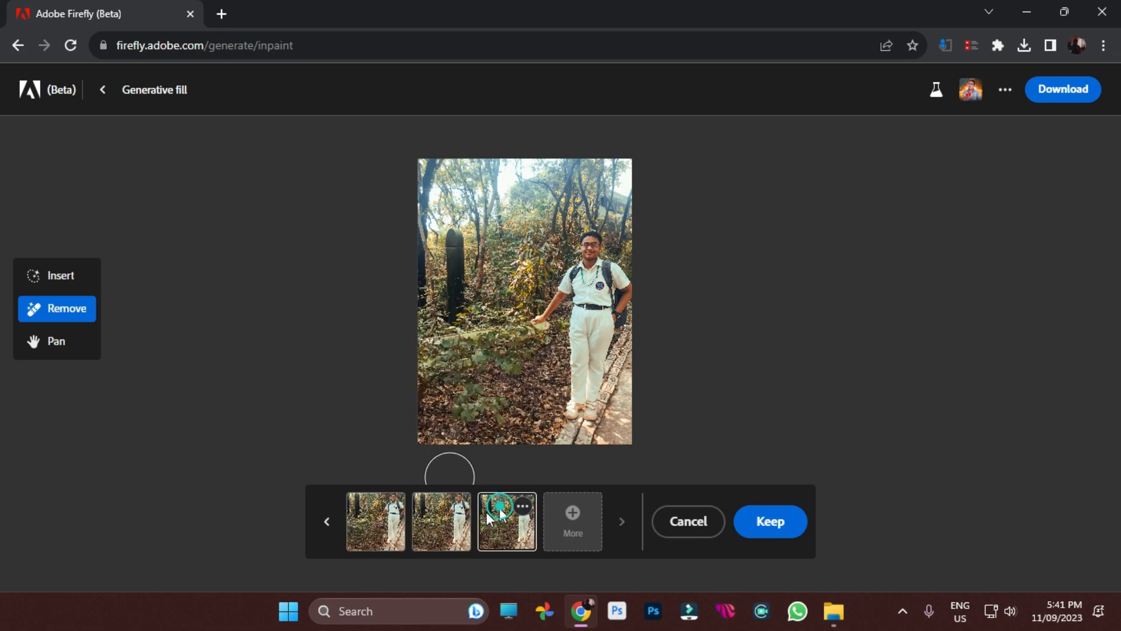
{"action": "left_click", "coordinate": [420, 530]}
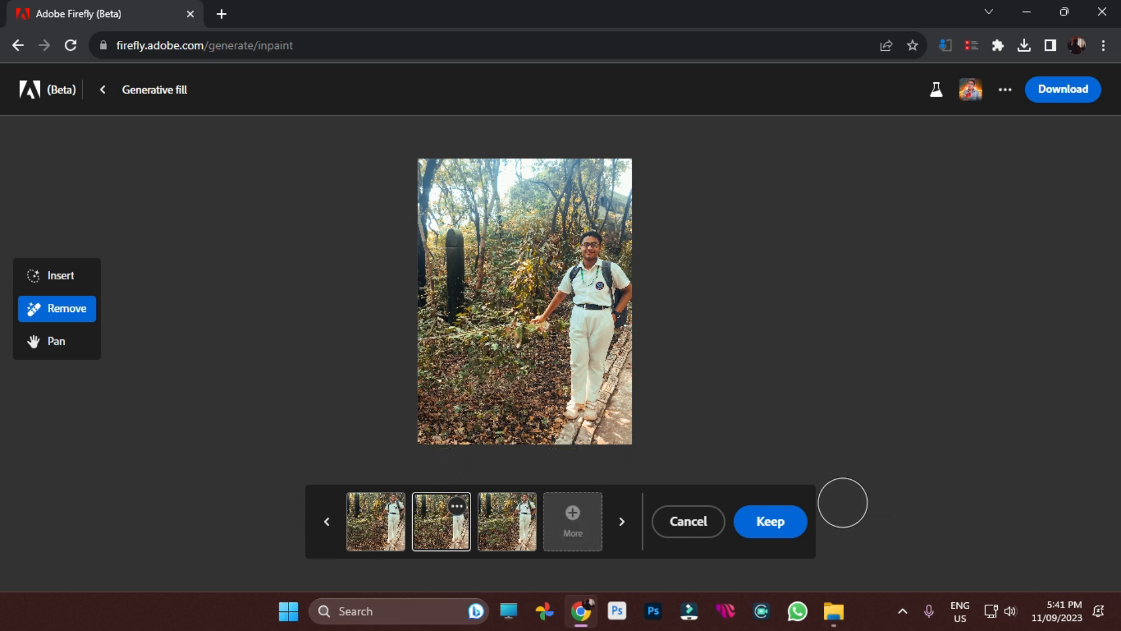
{"action": "left_click", "coordinate": [772, 527]}
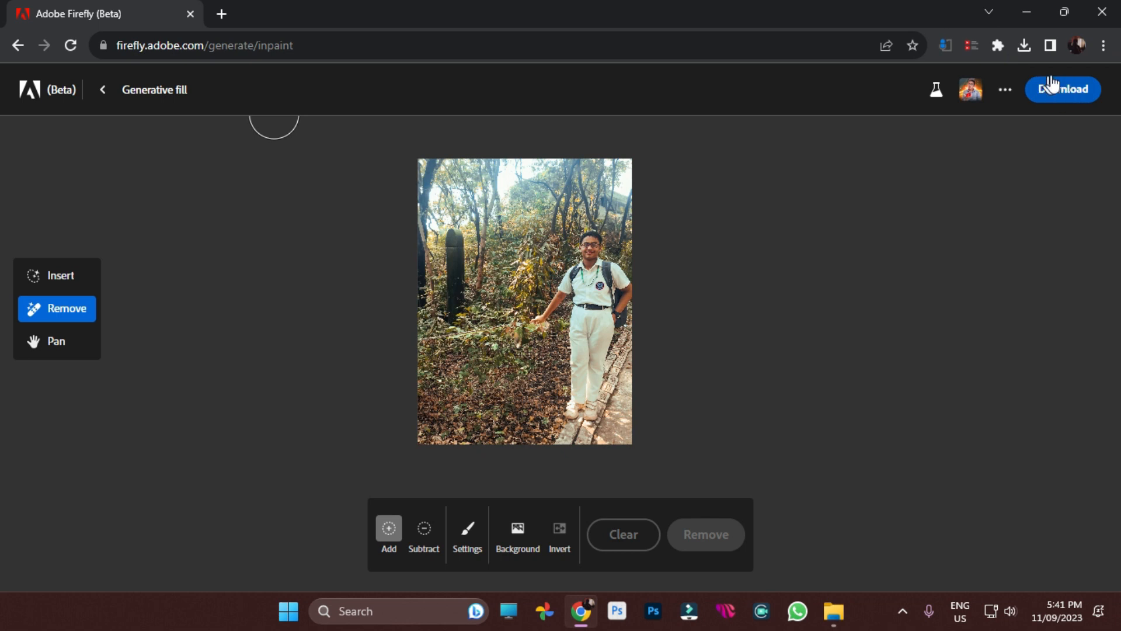
- Download the edited photo, accepting the Content Credentials notice and opting not to show it again
{"action": "left_click", "coordinate": [1062, 95]}
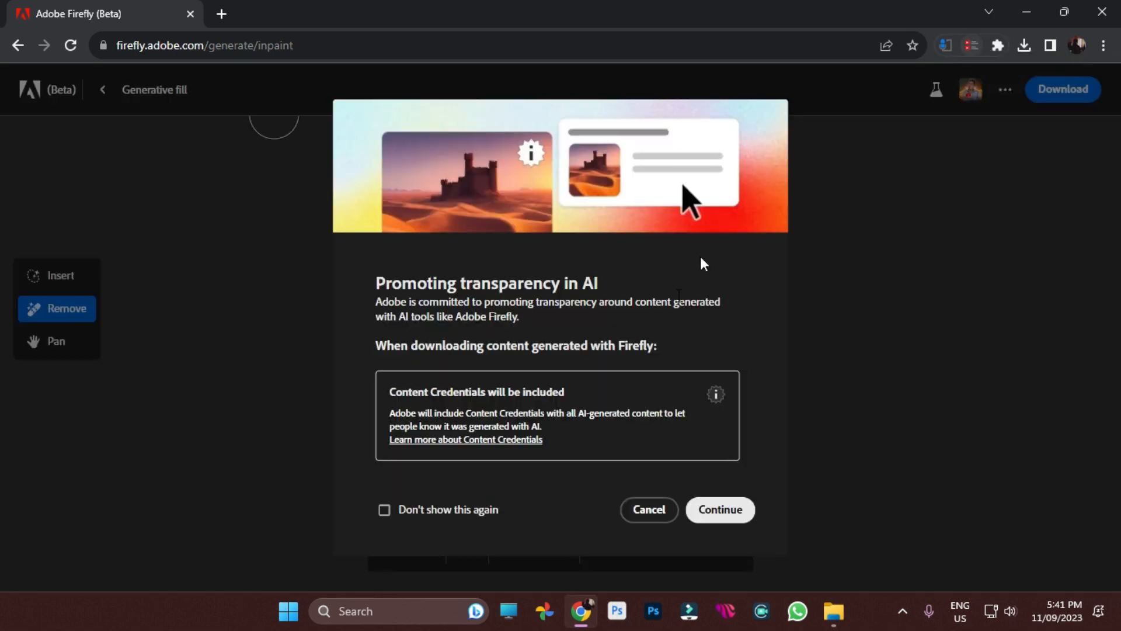
{"action": "left_click", "coordinate": [385, 511]}
{"action": "left_click", "coordinate": [720, 509]}
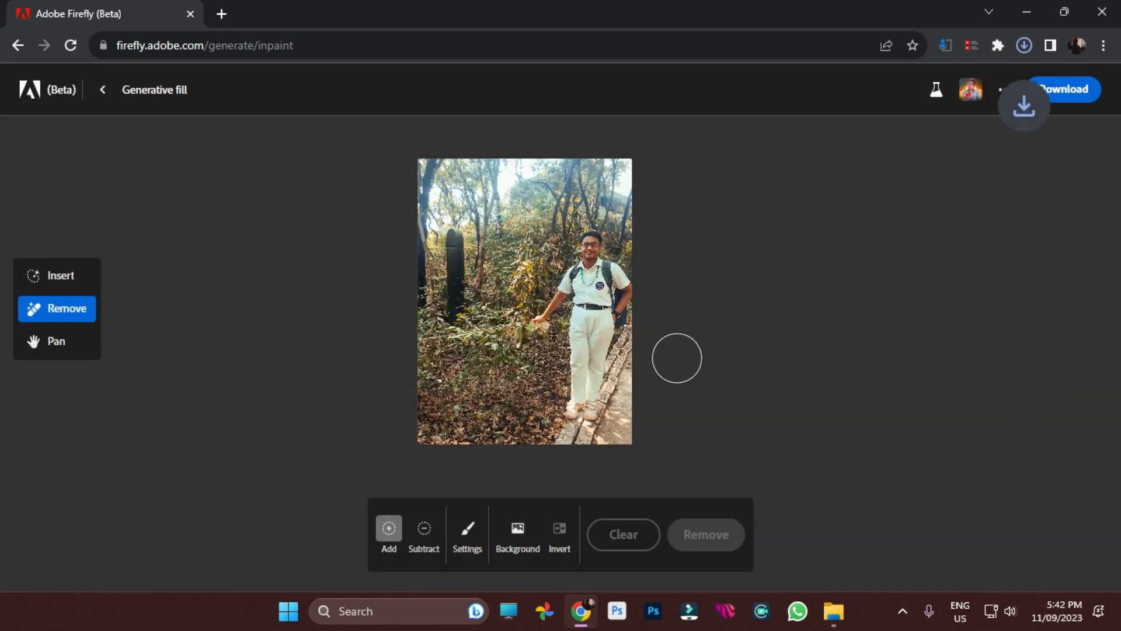
- Open the downloaded Firefly PNG in the image viewer, examine the watermark and the area of the removed sign up close, and close it
{"action": "left_click", "coordinate": [952, 81]}
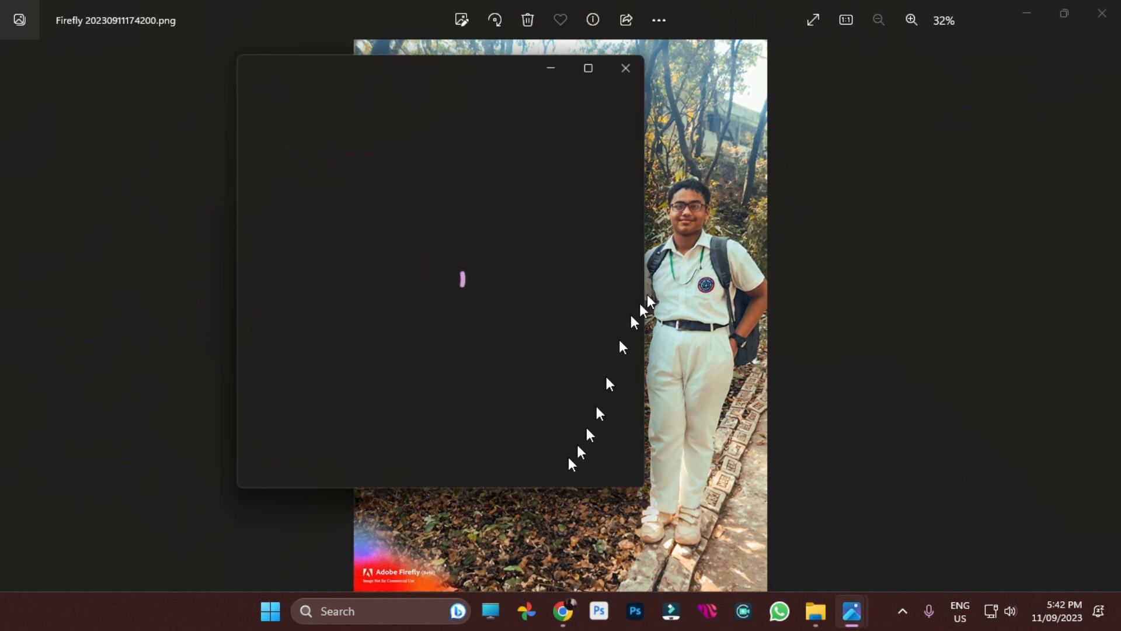
{"action": "left_click", "coordinate": [631, 70]}
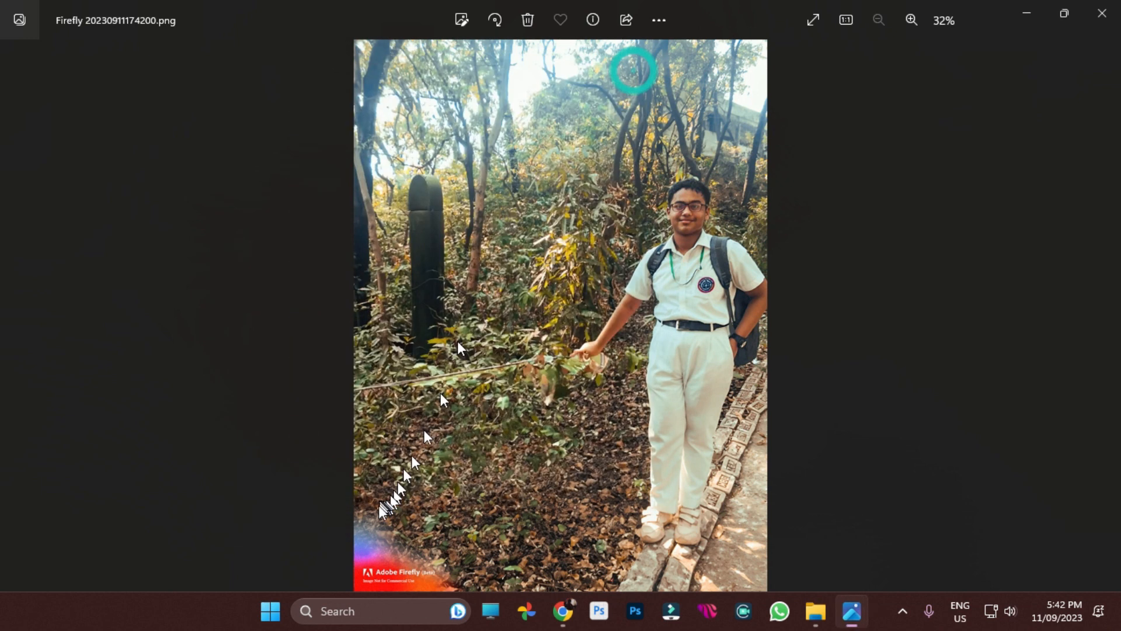
{"action": "scroll", "coordinate": [366, 548], "scroll_direction": "down", "scroll_amount": 1}
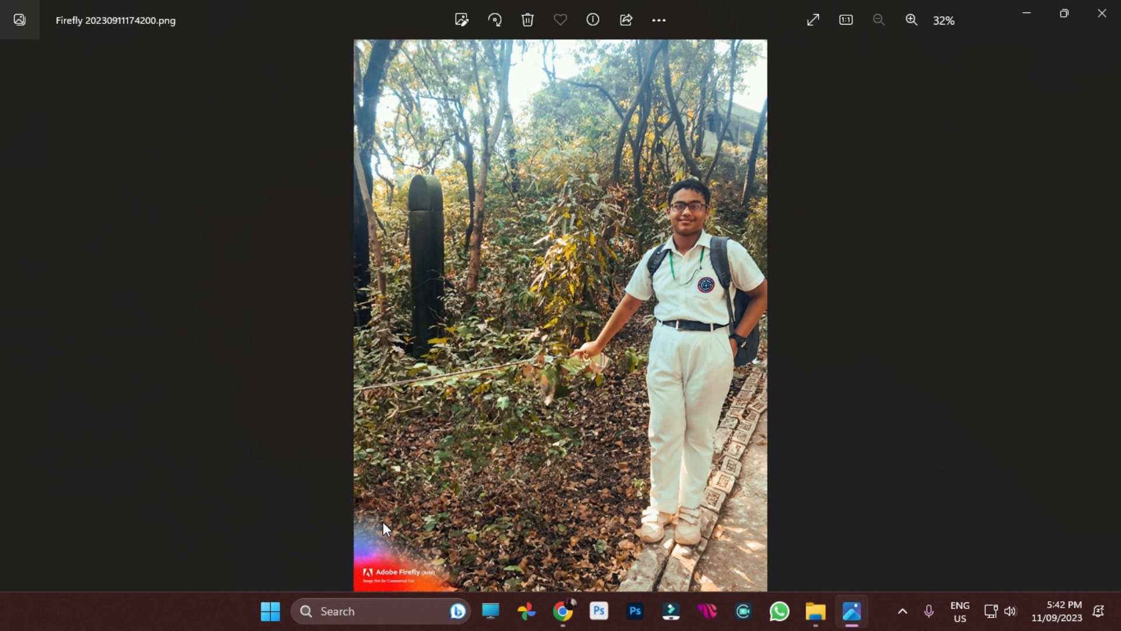
{"action": "mouse_move", "coordinate": [578, 602]}
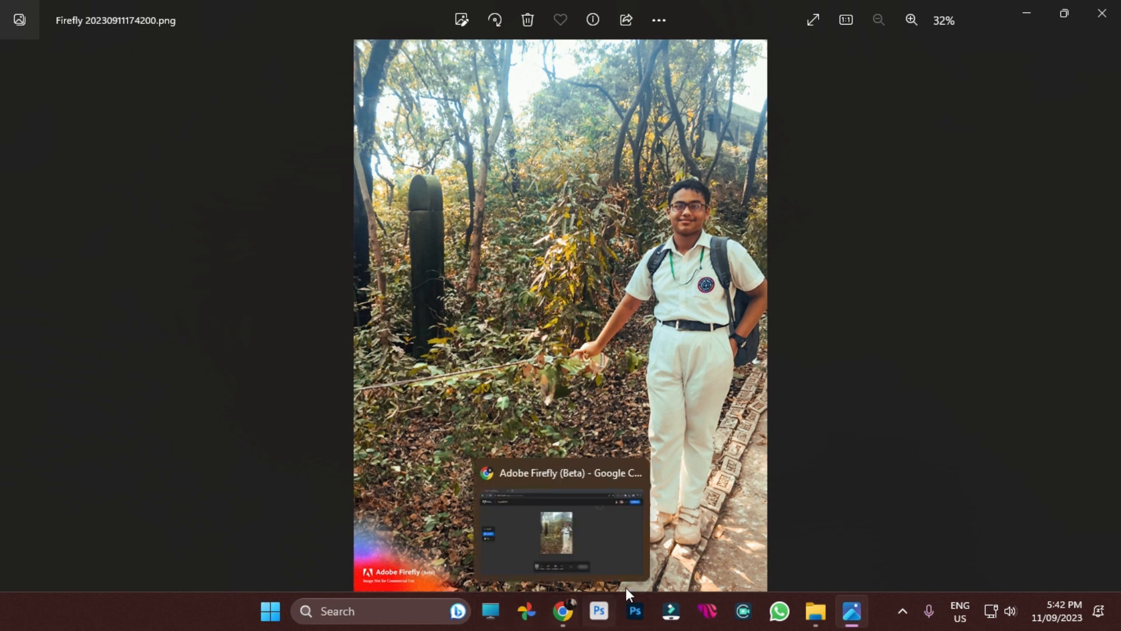
{"action": "scroll", "coordinate": [377, 554], "scroll_direction": "up", "scroll_amount": 3}
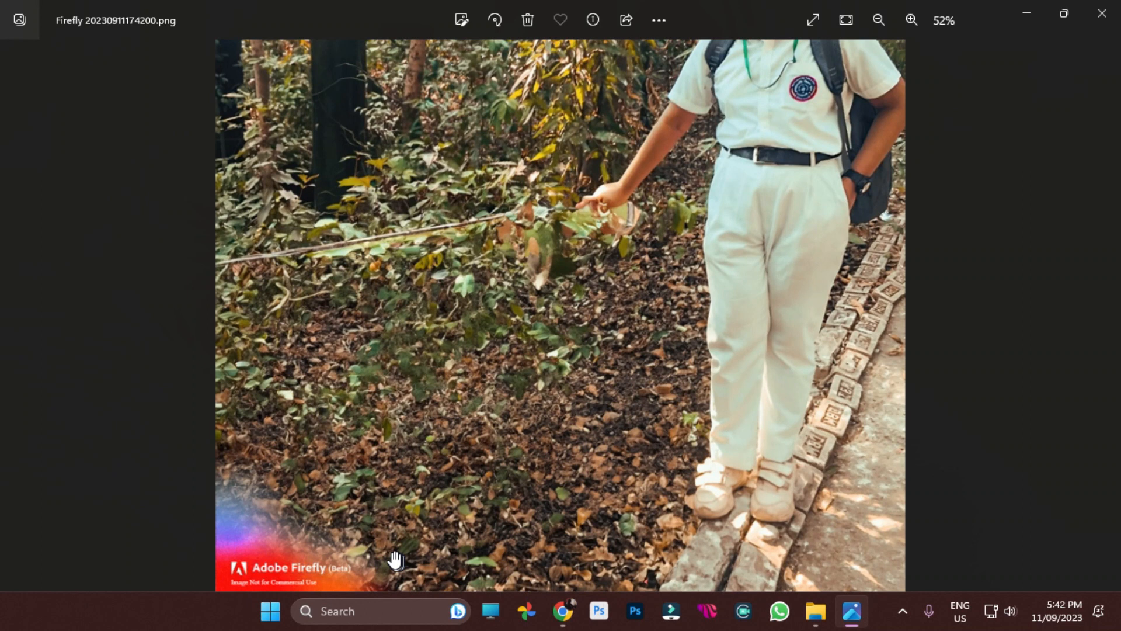
{"action": "scroll", "coordinate": [395, 559], "scroll_direction": "down", "scroll_amount": 3}
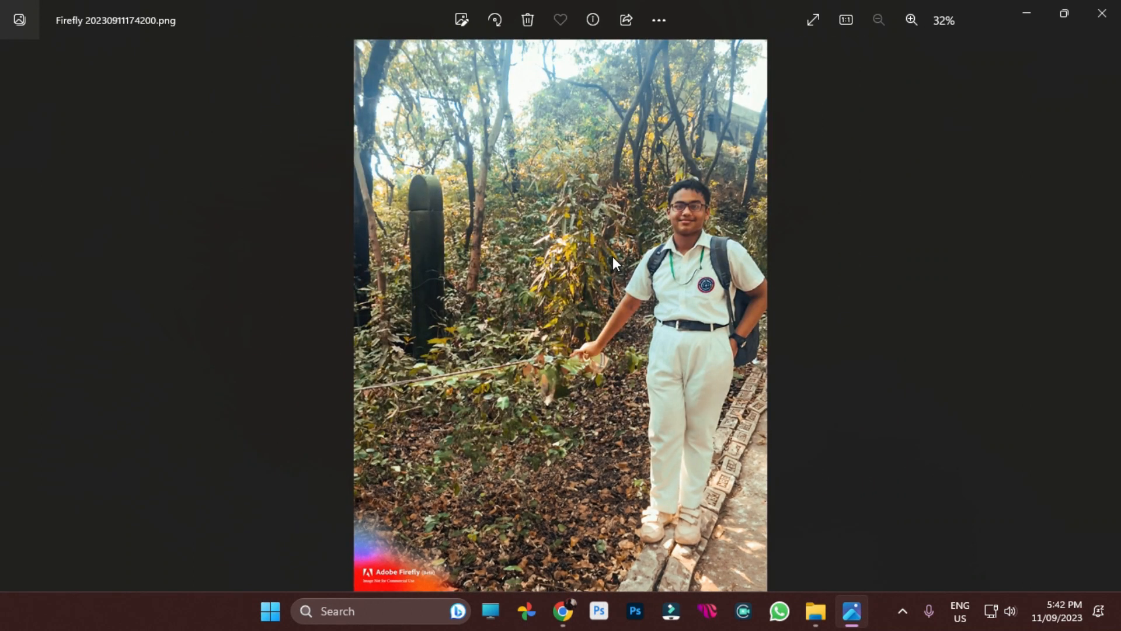
{"action": "scroll", "coordinate": [385, 425], "scroll_direction": "up", "scroll_amount": 5}
{"action": "left_click_drag", "start_coordinate": [441, 455], "coordinate": [480, 416]}
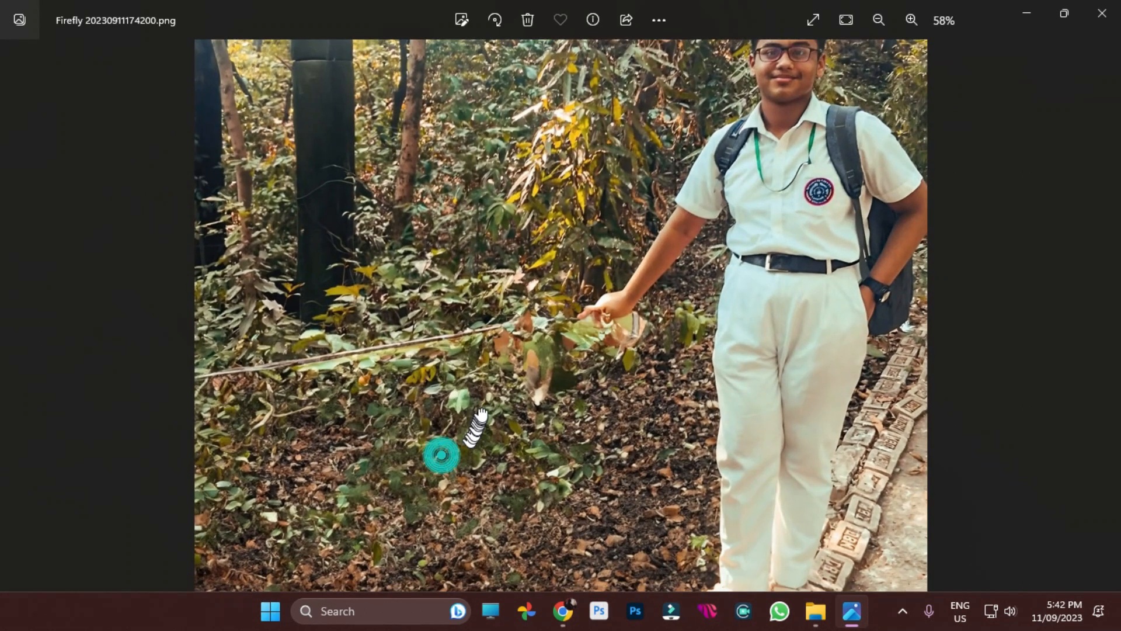
{"action": "scroll", "coordinate": [511, 514], "scroll_direction": "down", "scroll_amount": 4}
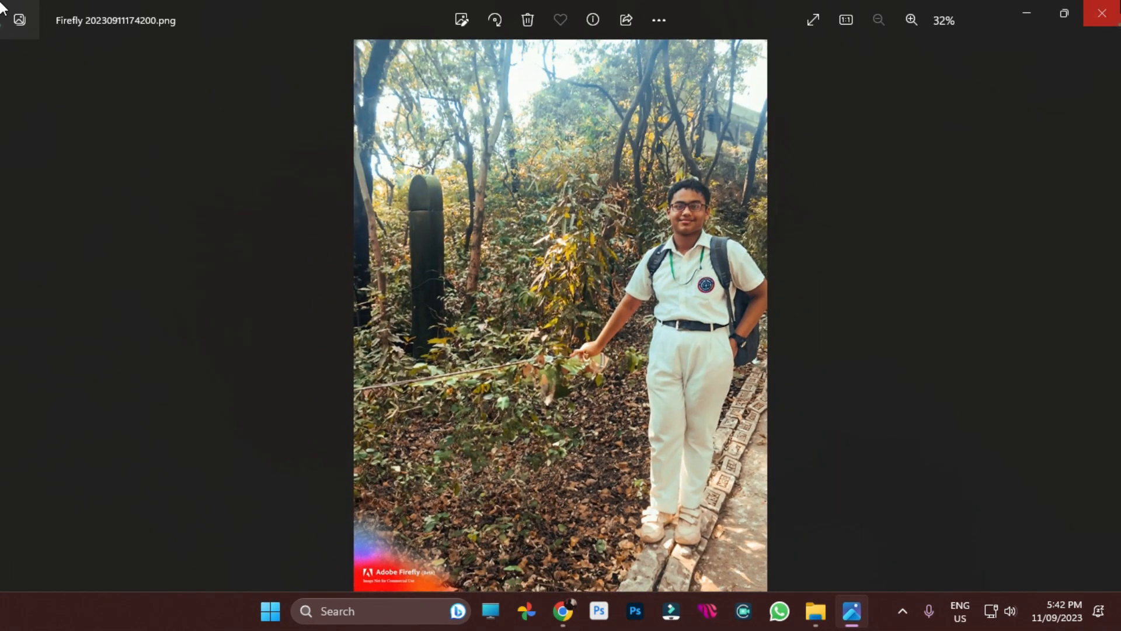
{"action": "left_click", "coordinate": [1089, 22]}
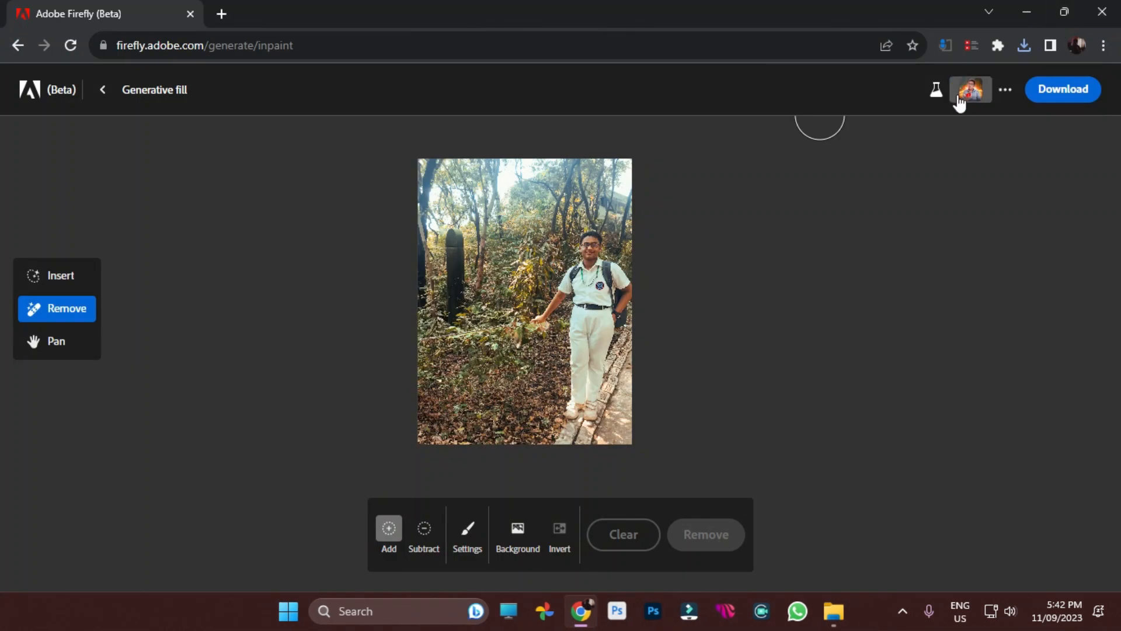